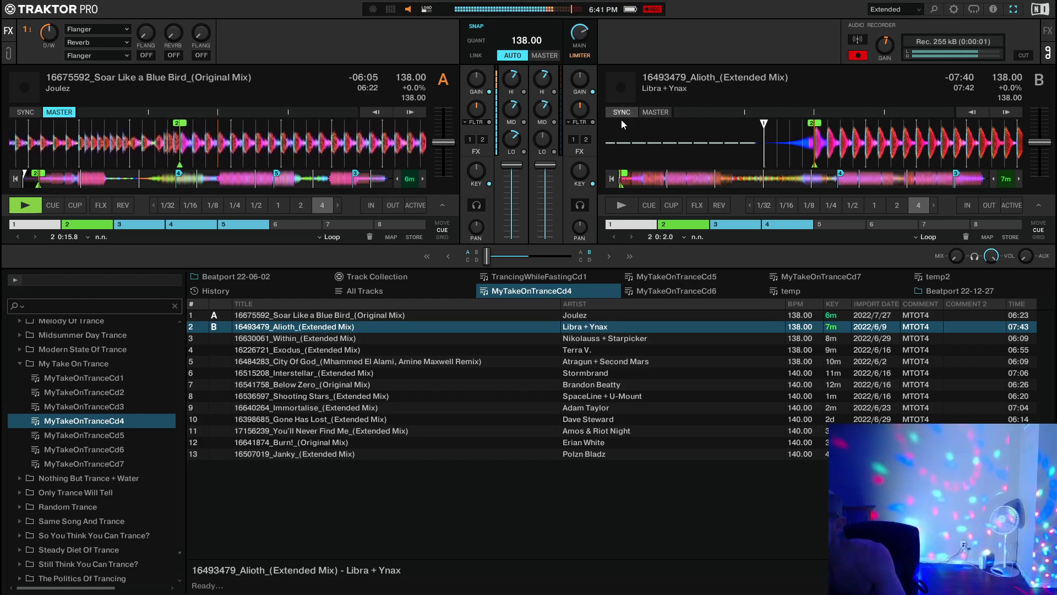
Sync deck B to the master tempo and start playing Alioth there for the transition from deck A.
click(621, 113)
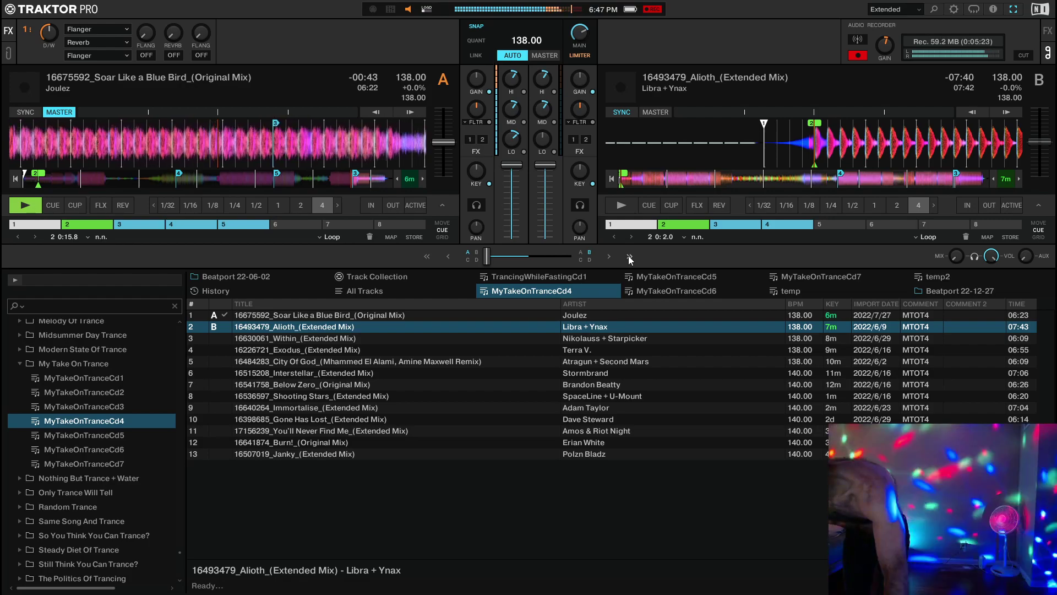
click(621, 205)
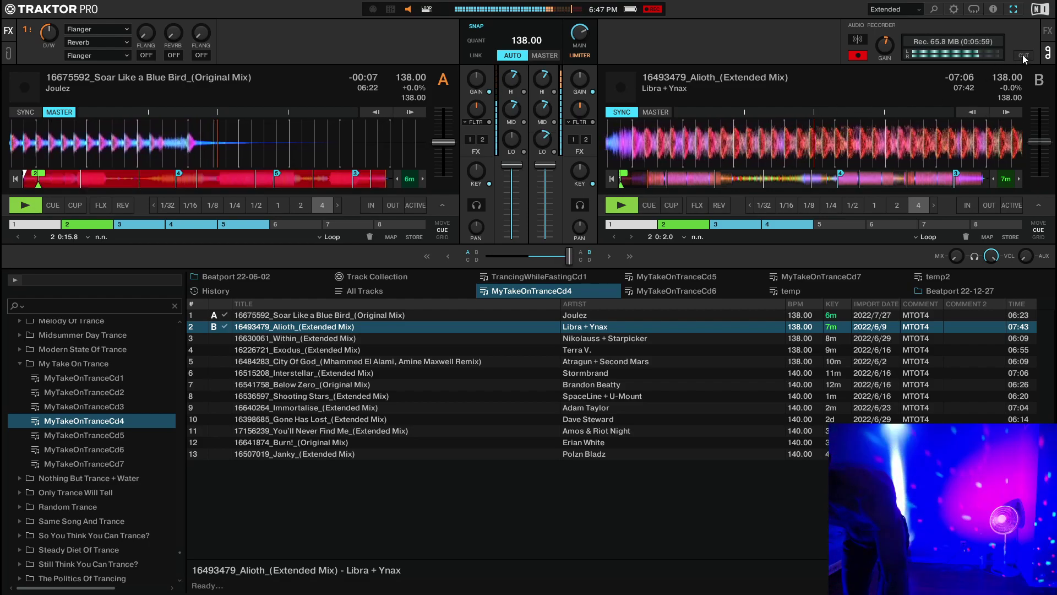
Cut the audio recording to begin a new file and turn off sync on deck B.
click(1022, 55)
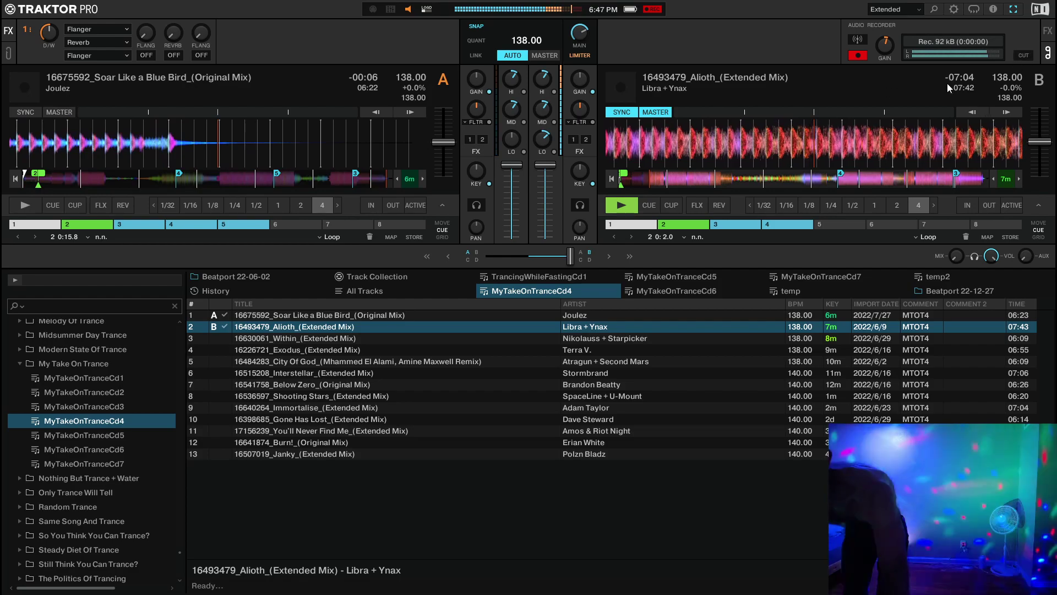
click(621, 113)
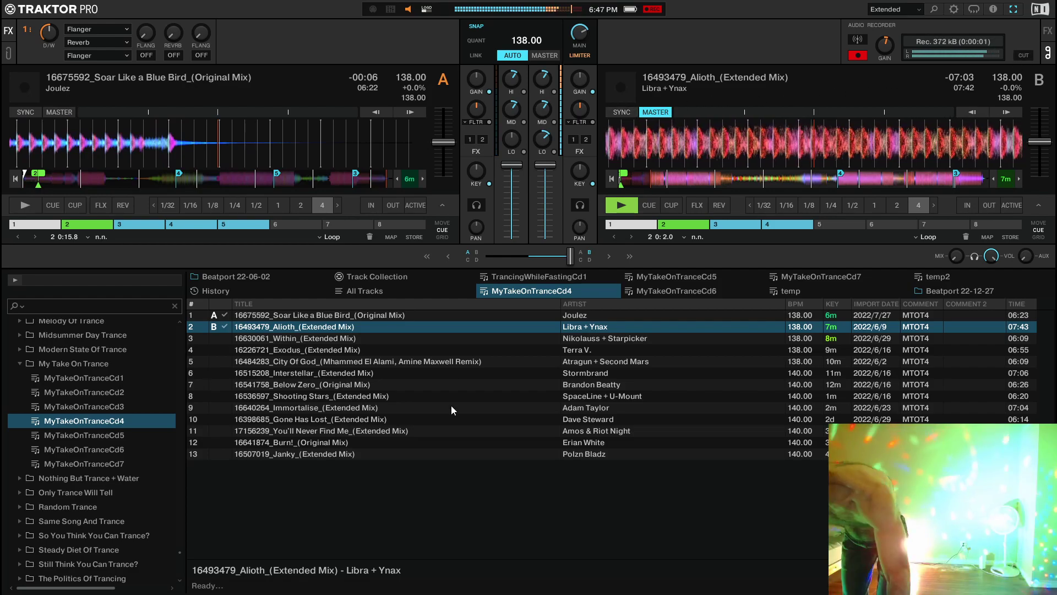
Load Within (Extended Mix) into track deck A and enable sync on that deck.
right_click(366, 338)
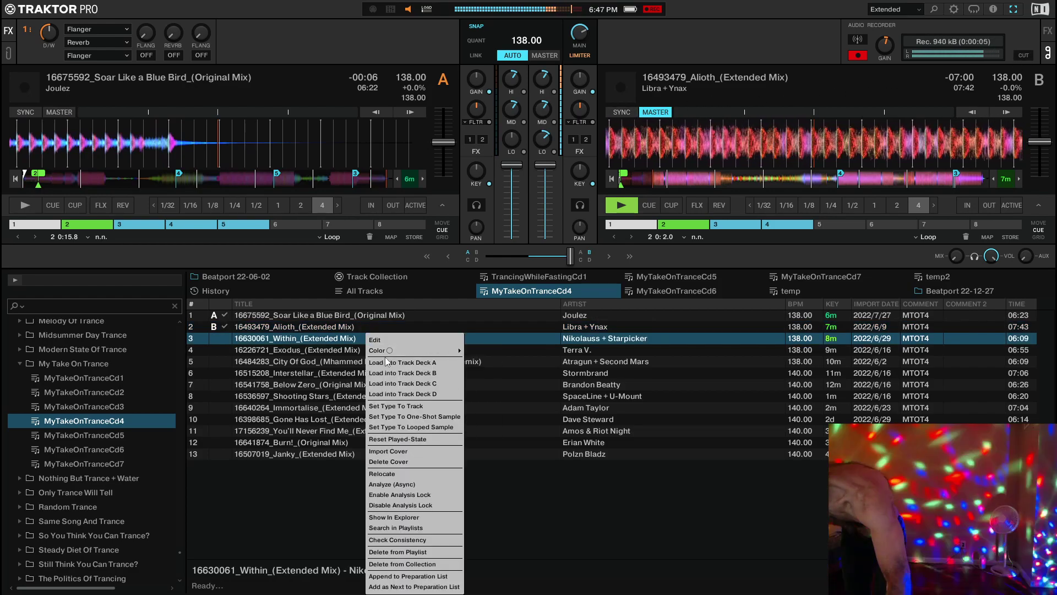
click(389, 362)
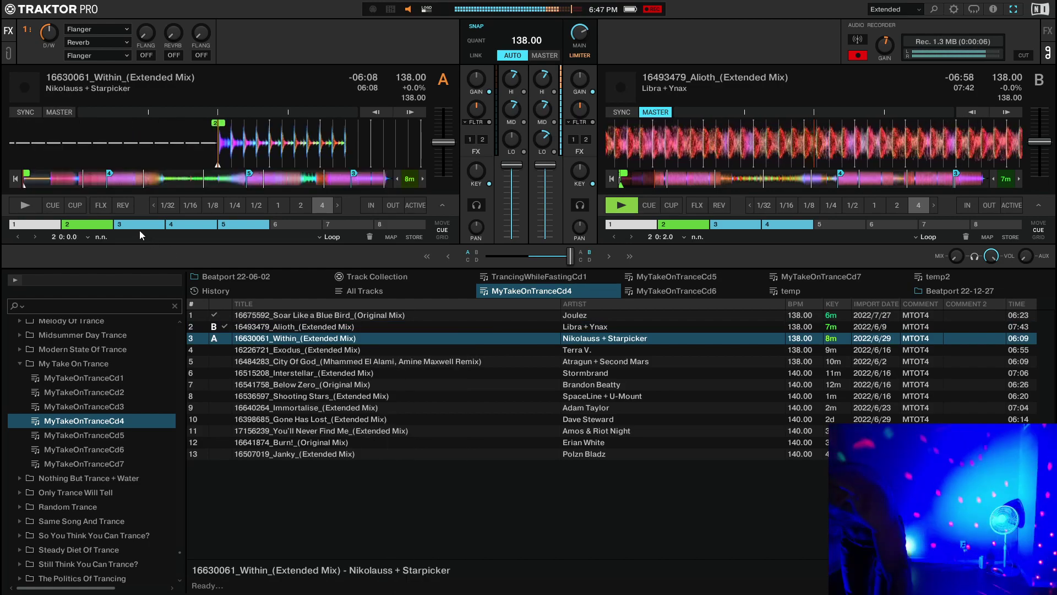
click(26, 112)
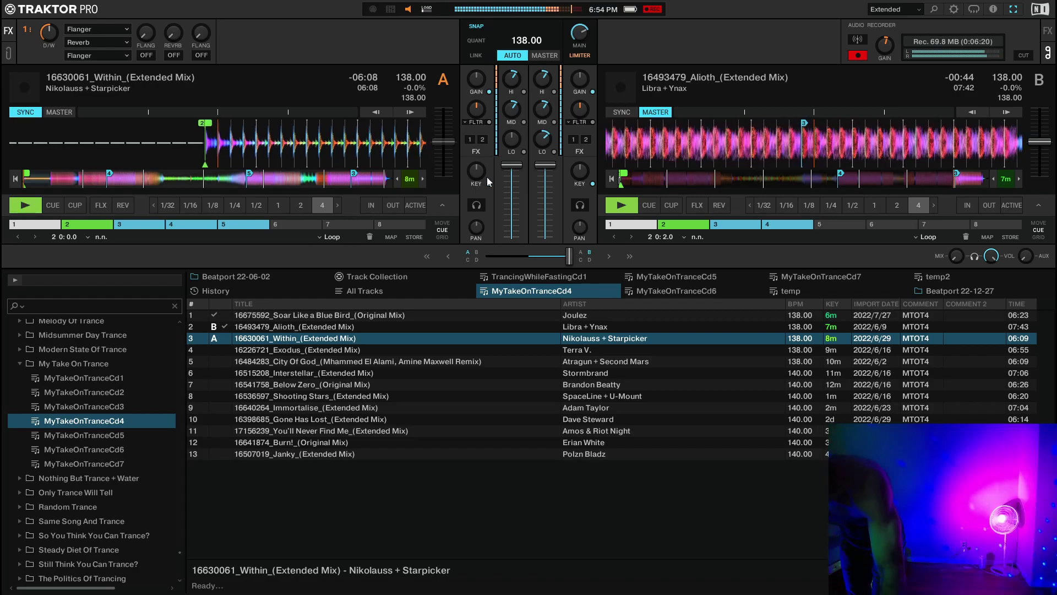
Complete the bass swap from deck B to deck A and cut the recording to begin a new file.
mouse_move(538, 145)
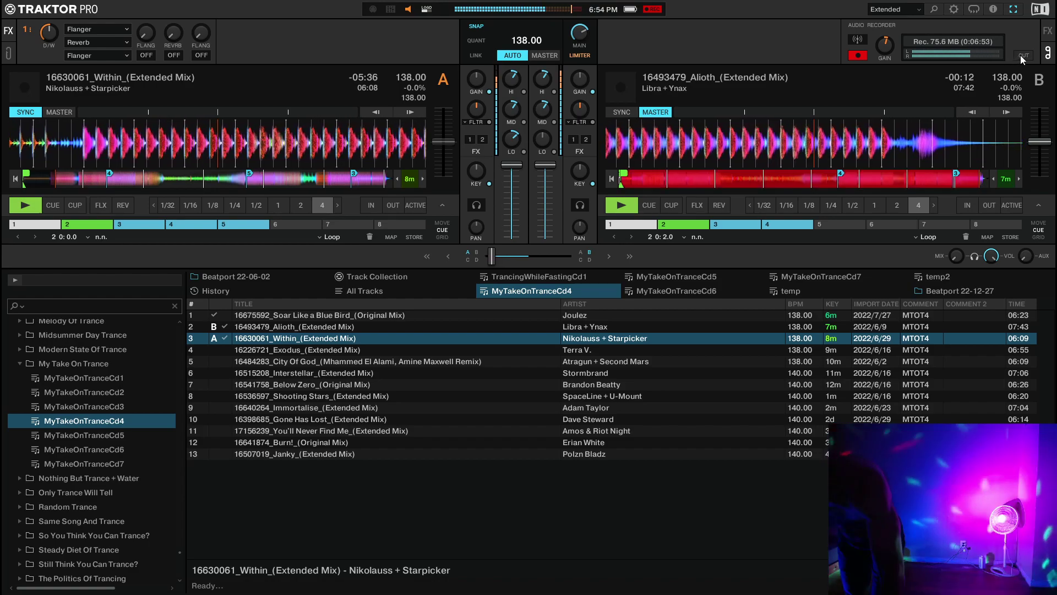
click(1020, 56)
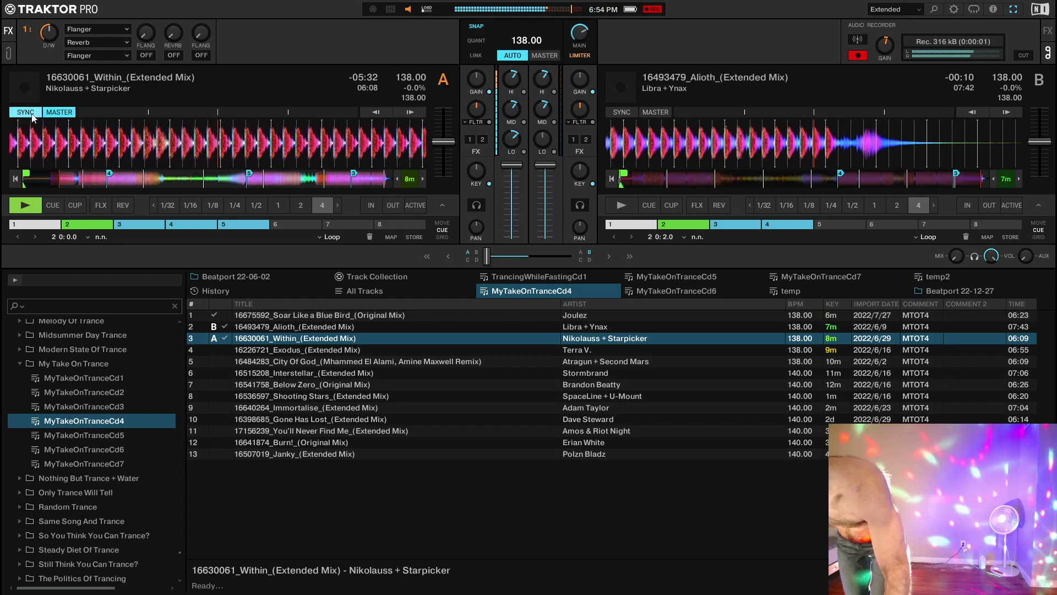
Load Exodus (Extended Mix) into track deck B, cue it at hotcue 2 and enable sync on that deck.
click(378, 349)
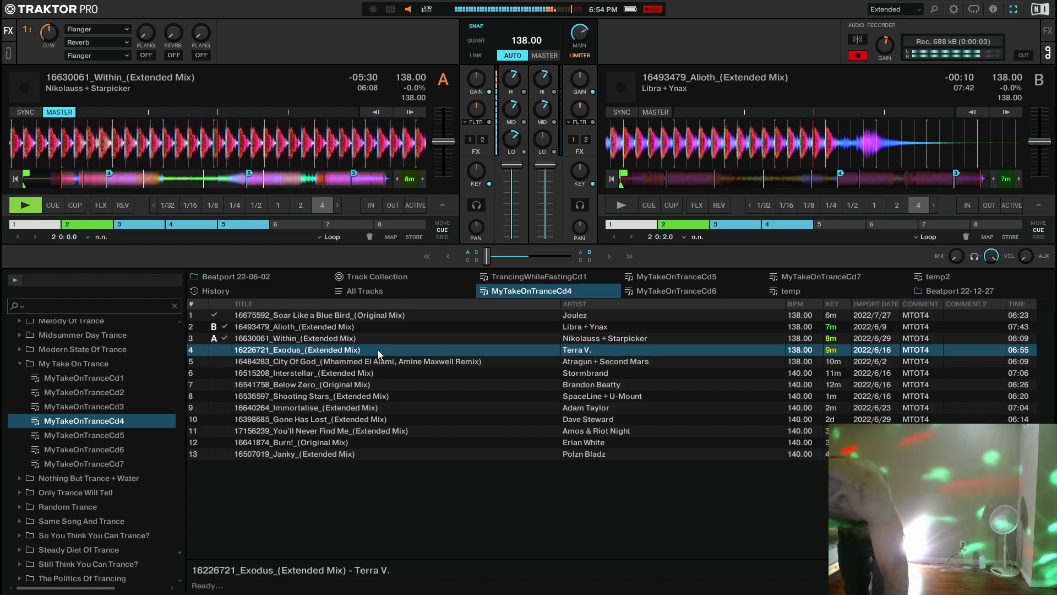
right_click(377, 349)
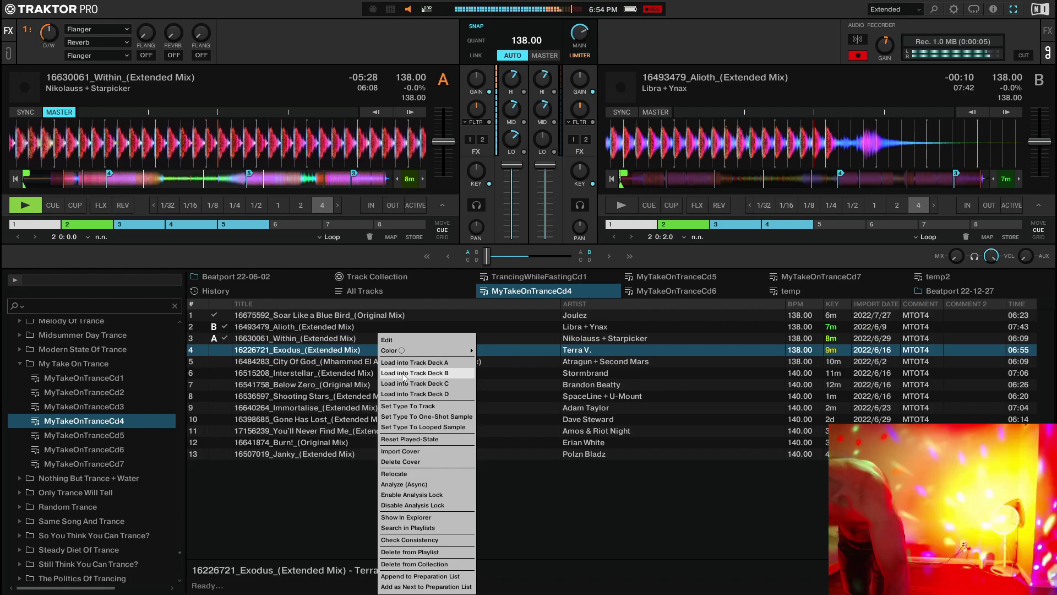
click(402, 373)
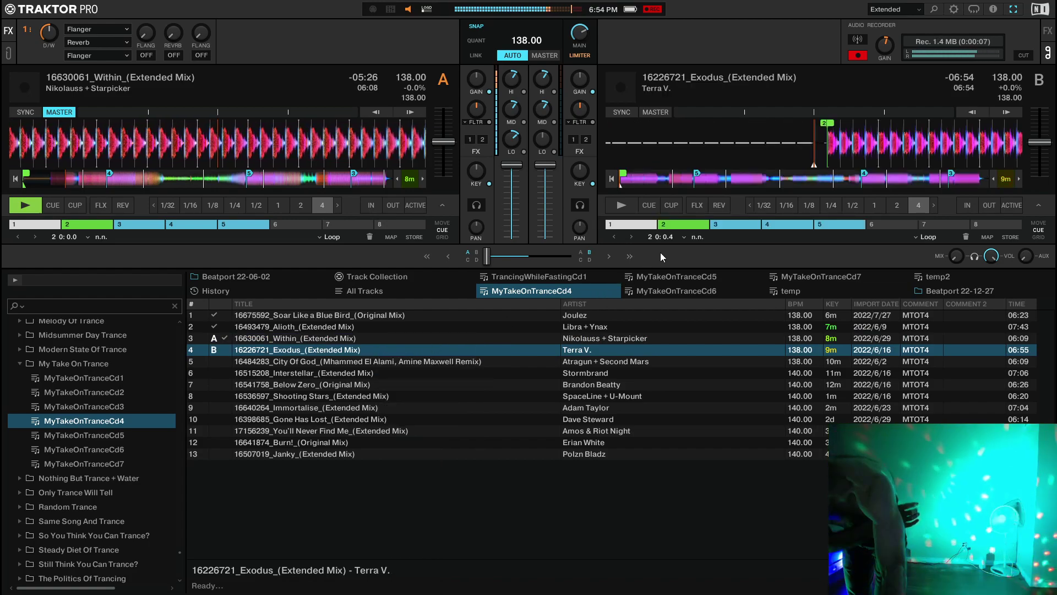
click(676, 227)
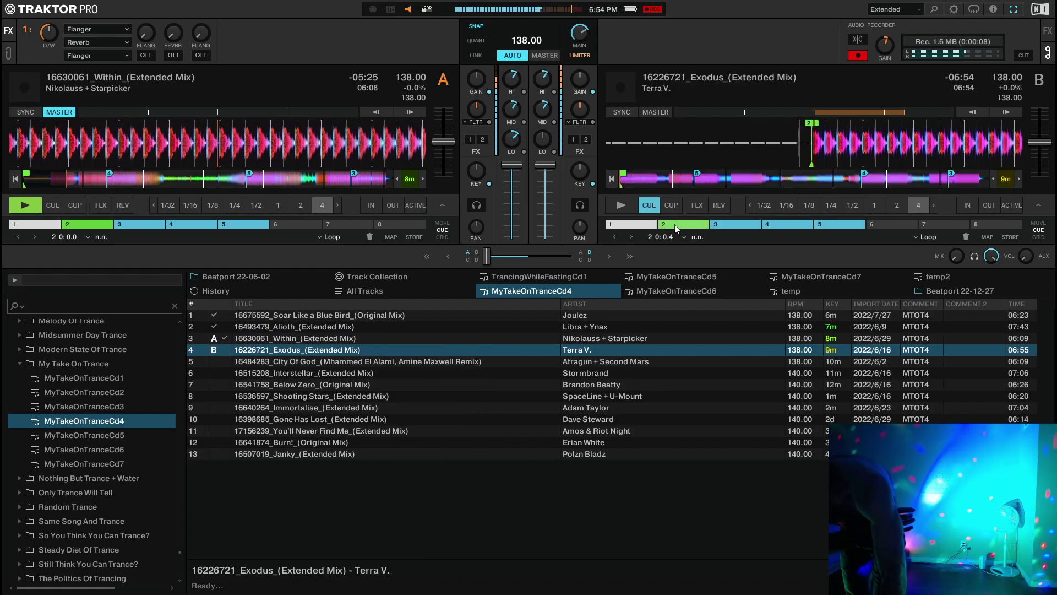
click(616, 113)
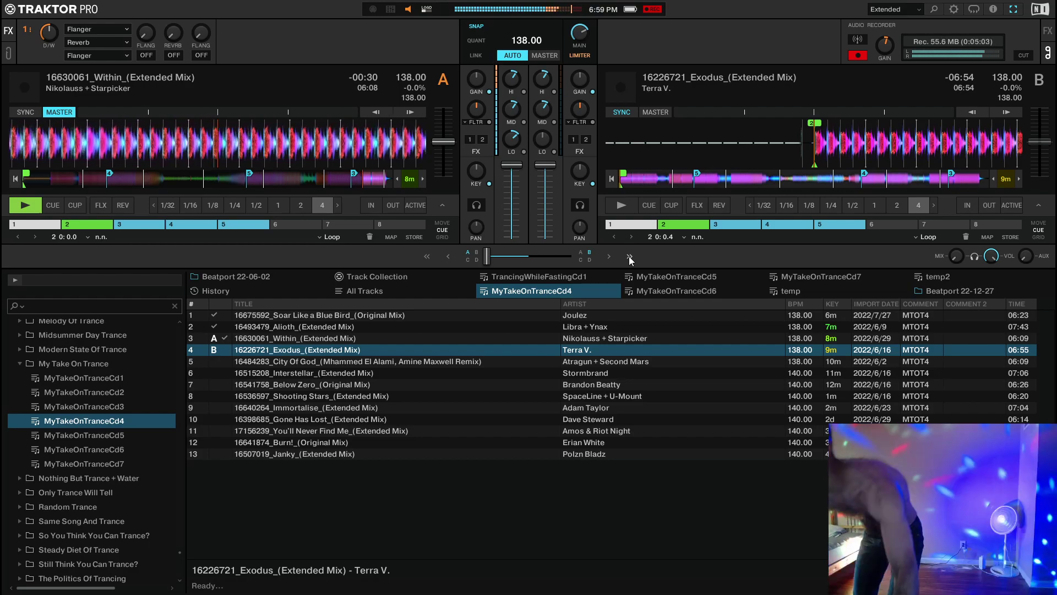
Start Exodus on deck B with an automatic crossfade, shifting the low EQ boost from deck A to deck B.
click(629, 256)
click(621, 204)
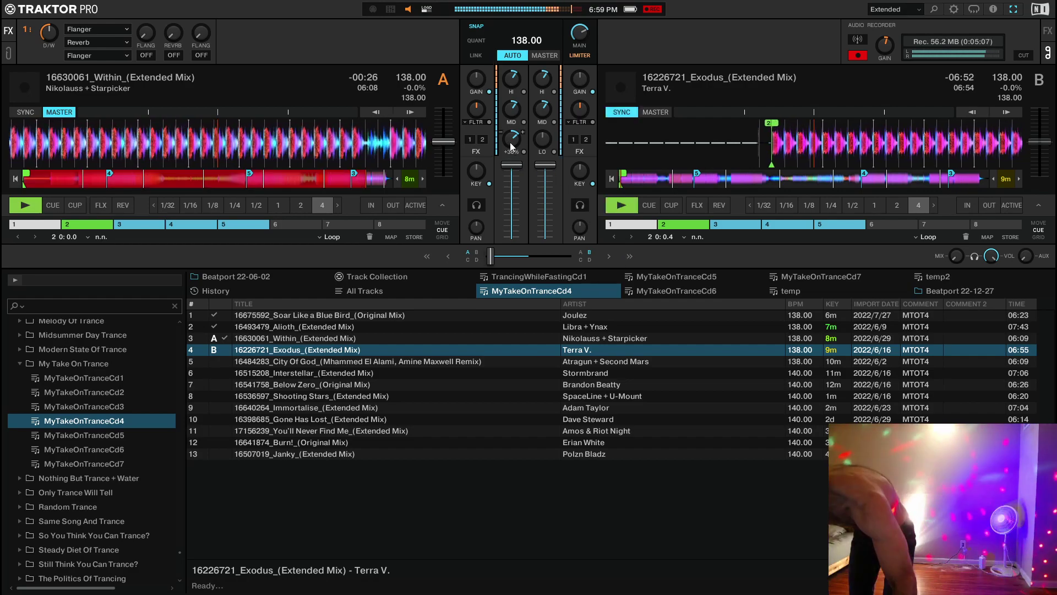
drag(512, 145, 512, 148)
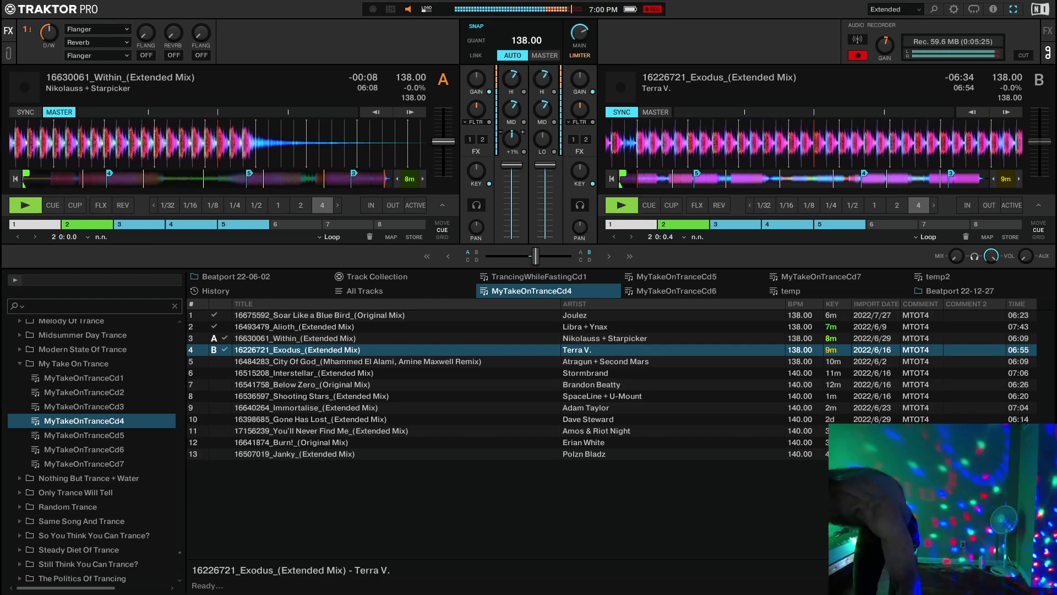
drag(540, 143, 540, 121)
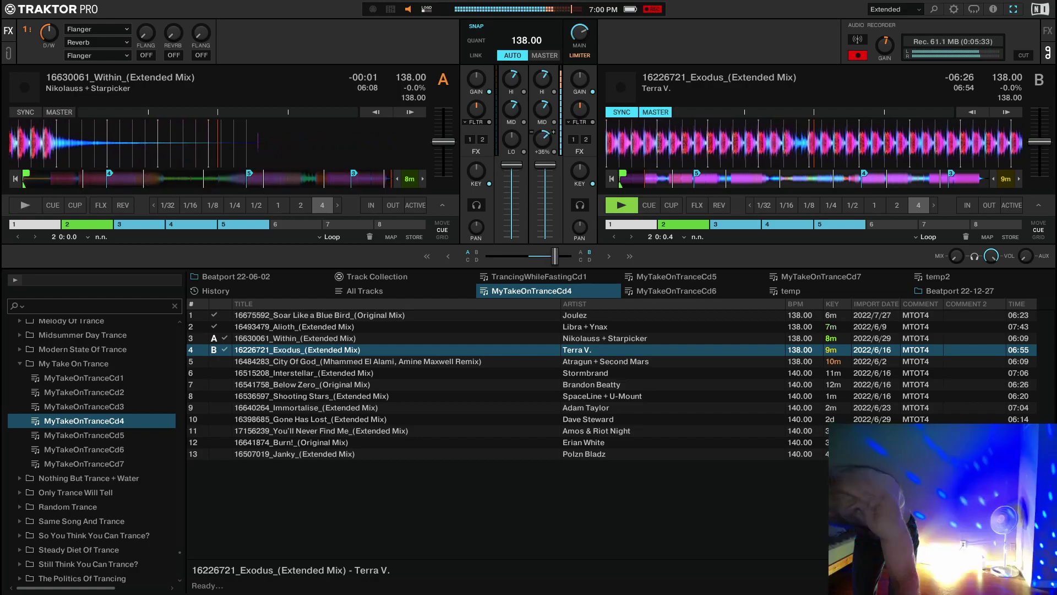
Turn off sync on deck B and cut the audio recording for the Exodus segment.
click(621, 112)
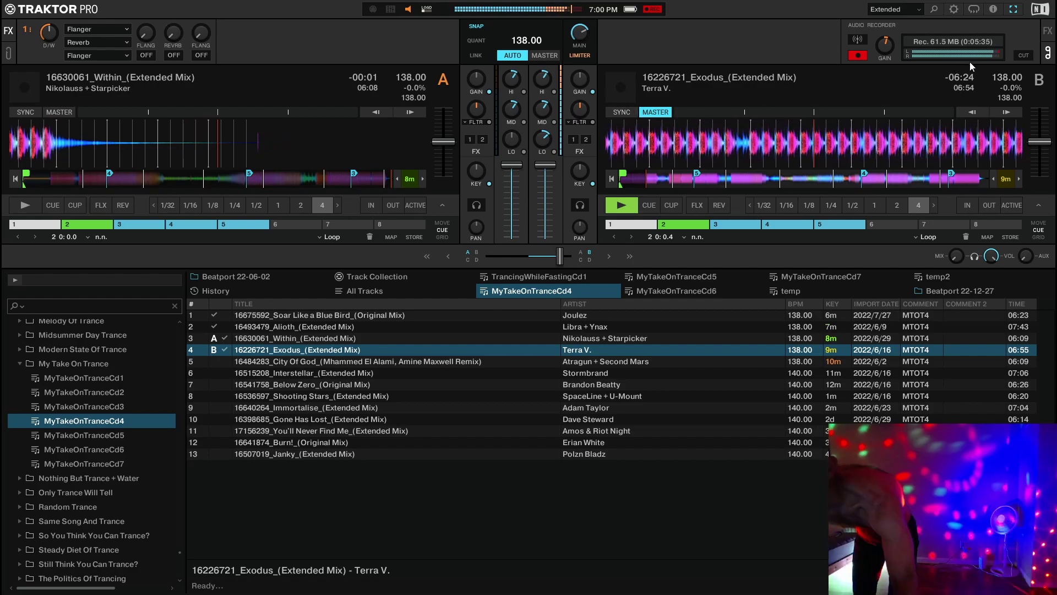
click(1021, 55)
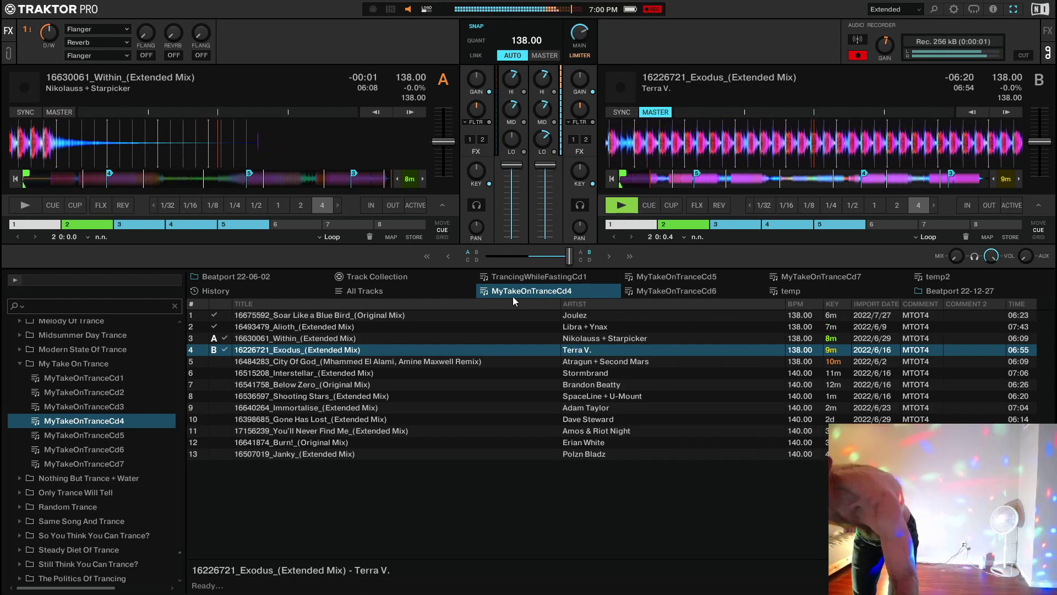
Load City Of God (Mhammed El Alami, Amine Maxwell Remix) into track deck A and enable sync on that deck.
click(484, 359)
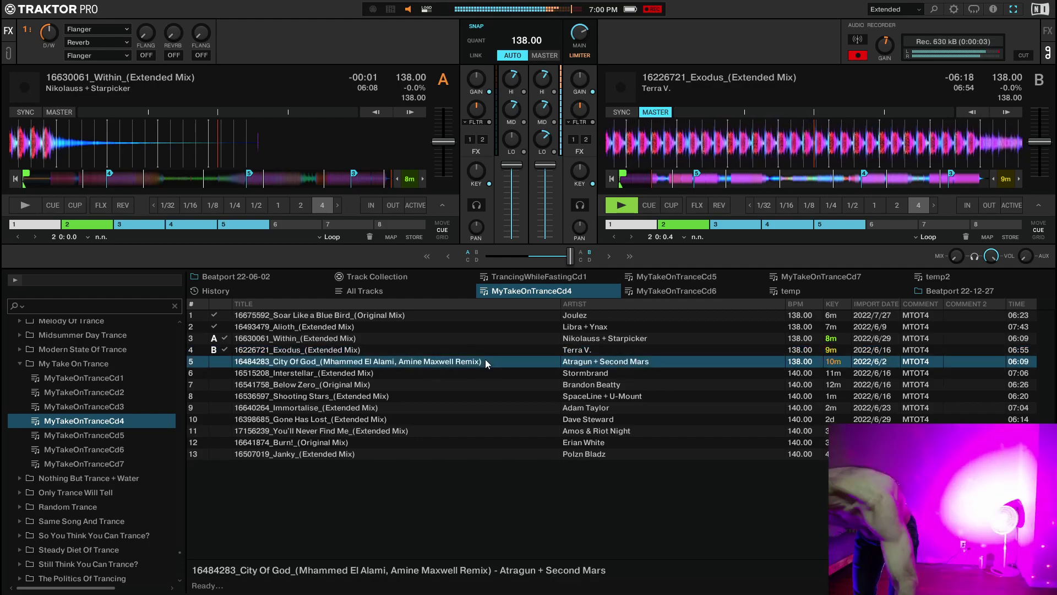
right_click(485, 359)
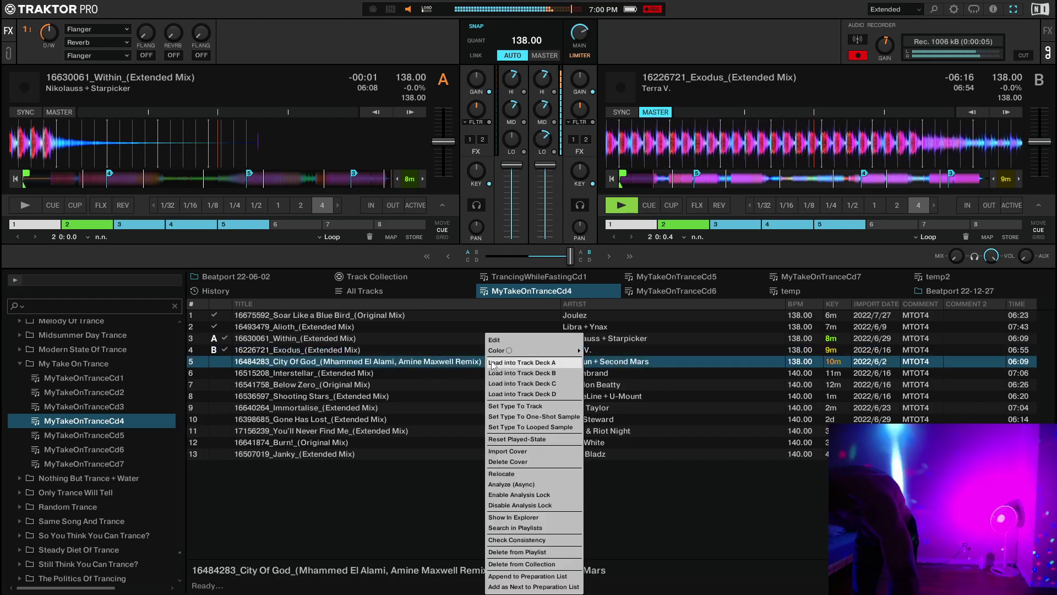
click(492, 363)
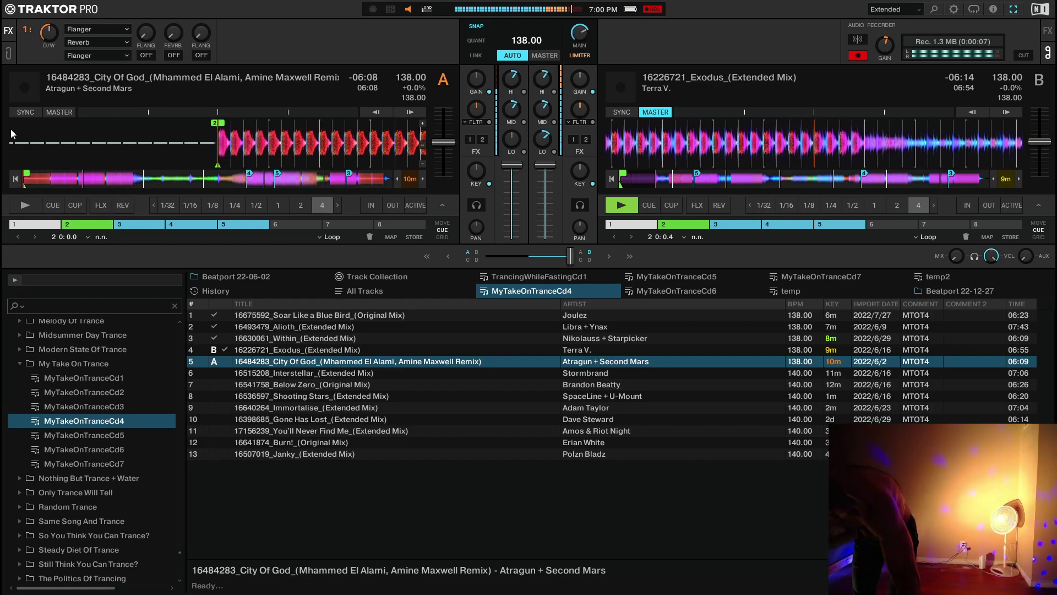
click(23, 113)
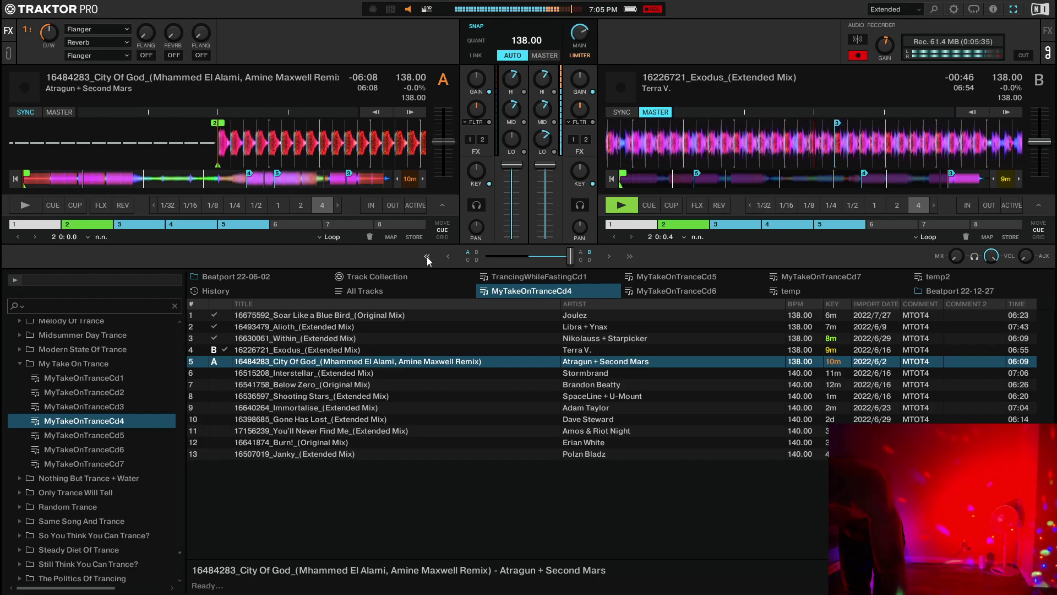
Transition from Exodus to City Of God on deck A, moving the low EQ boost across, and cut the recording into a new file.
key(space)
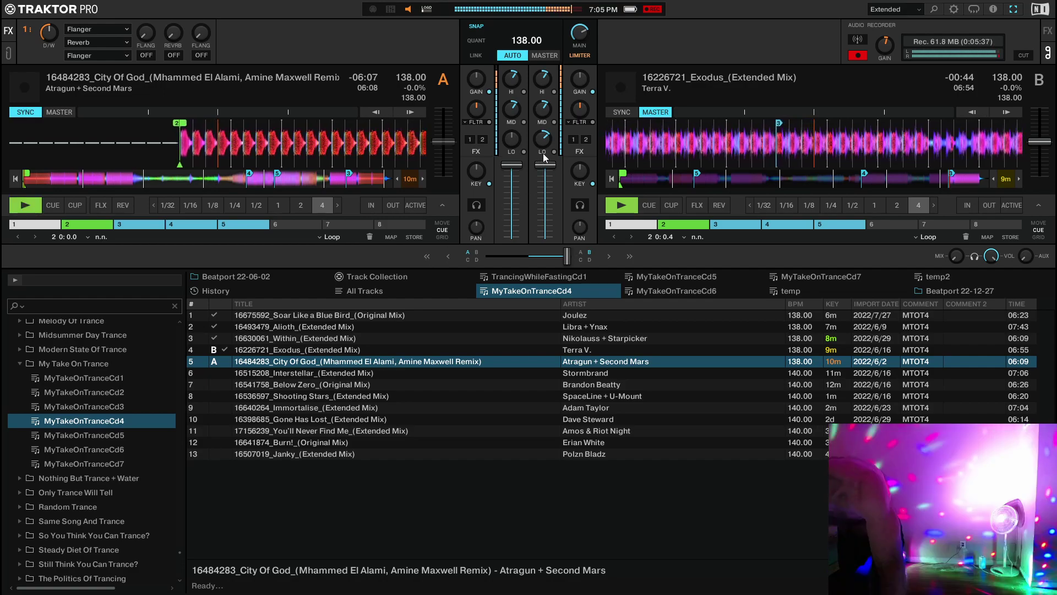
drag(545, 140, 545, 136)
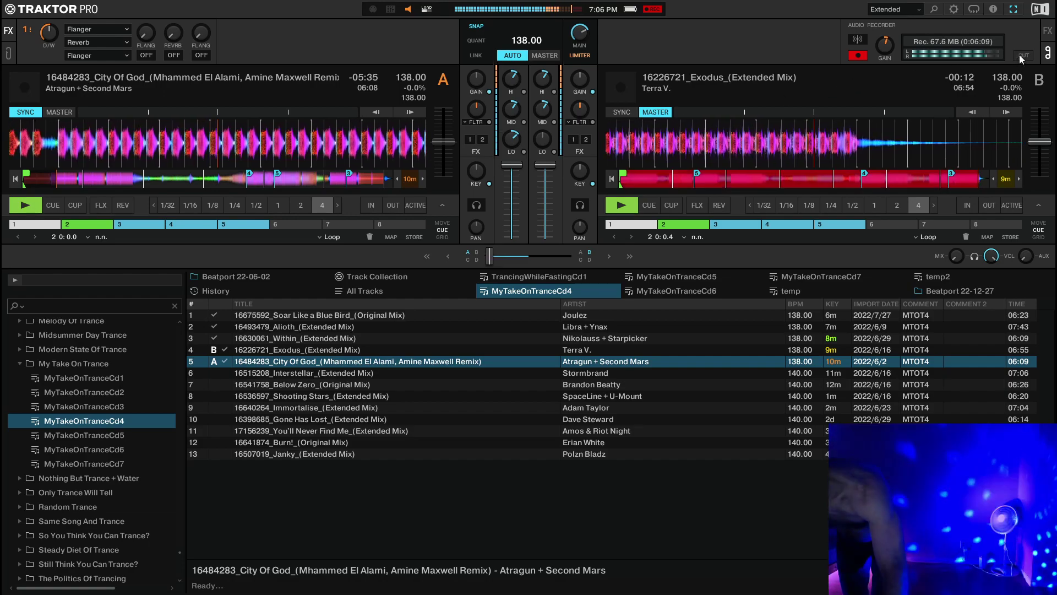
click(1022, 55)
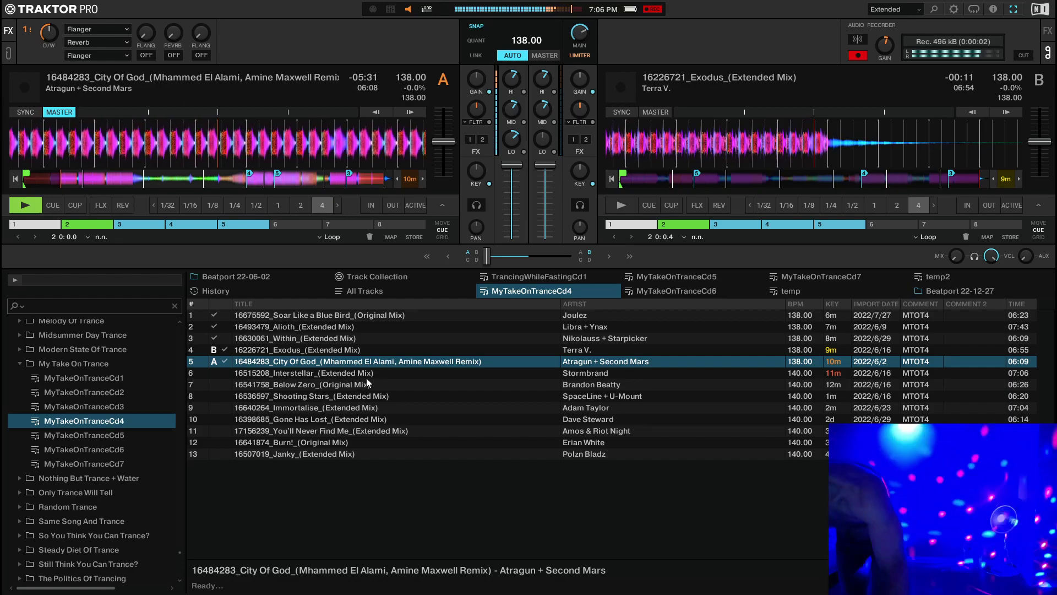
Load Interstellar (Extended Mix) into track deck B and enable sync on that deck.
click(386, 372)
right_click(385, 372)
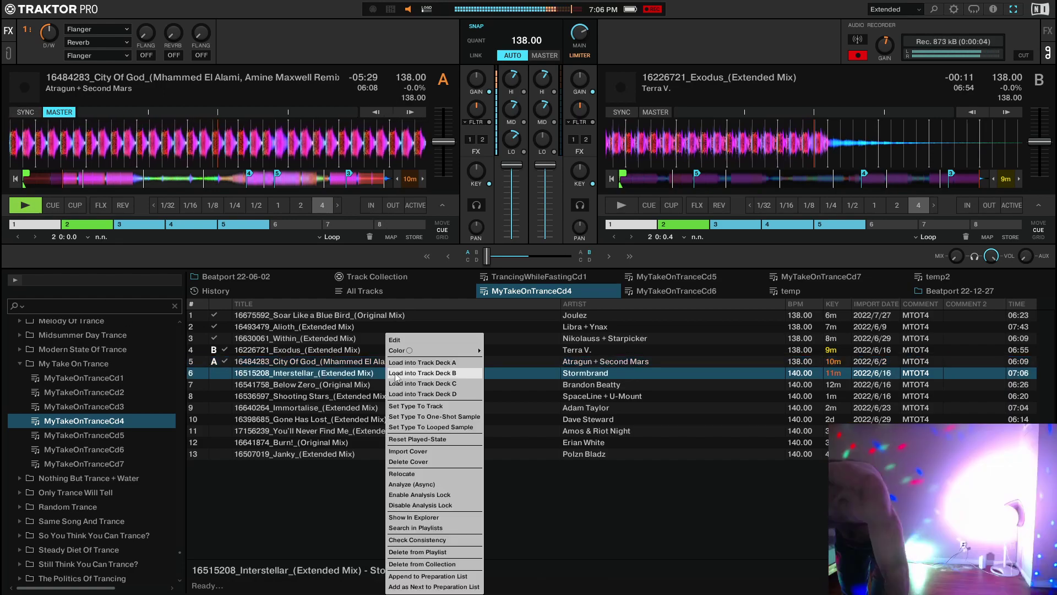
click(422, 373)
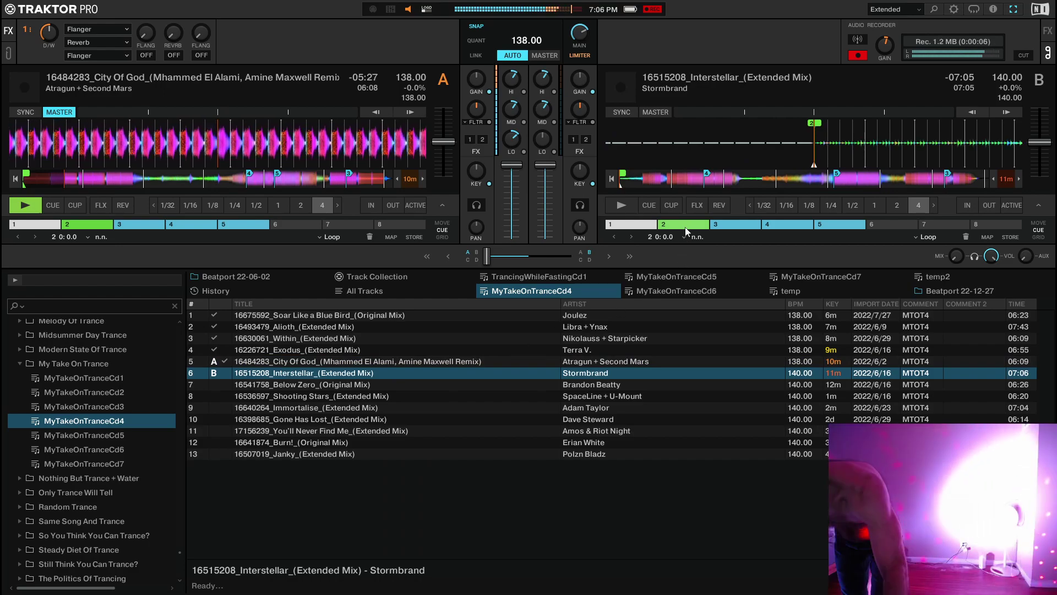
click(622, 112)
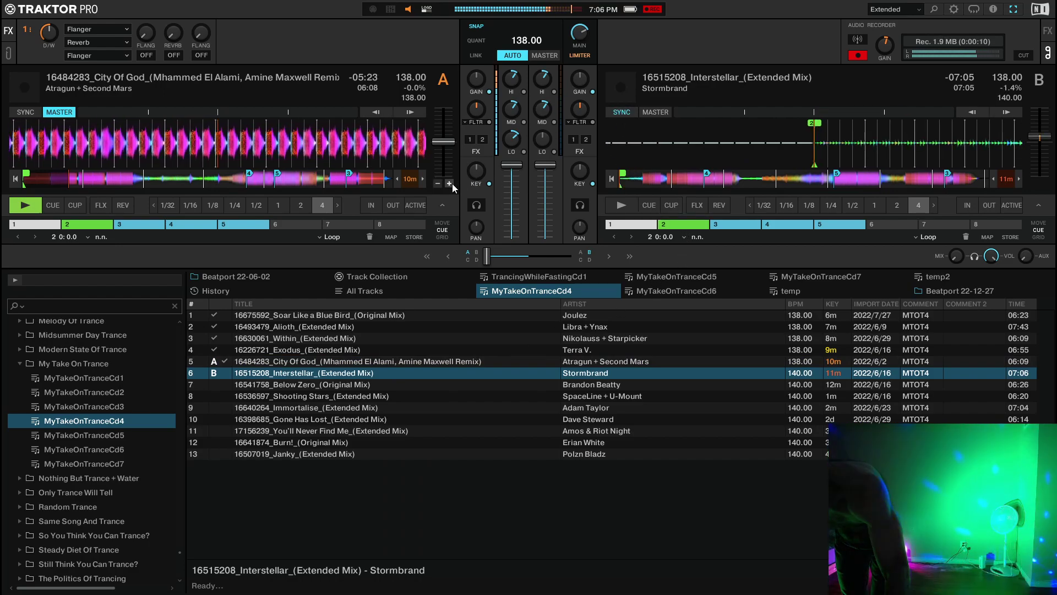
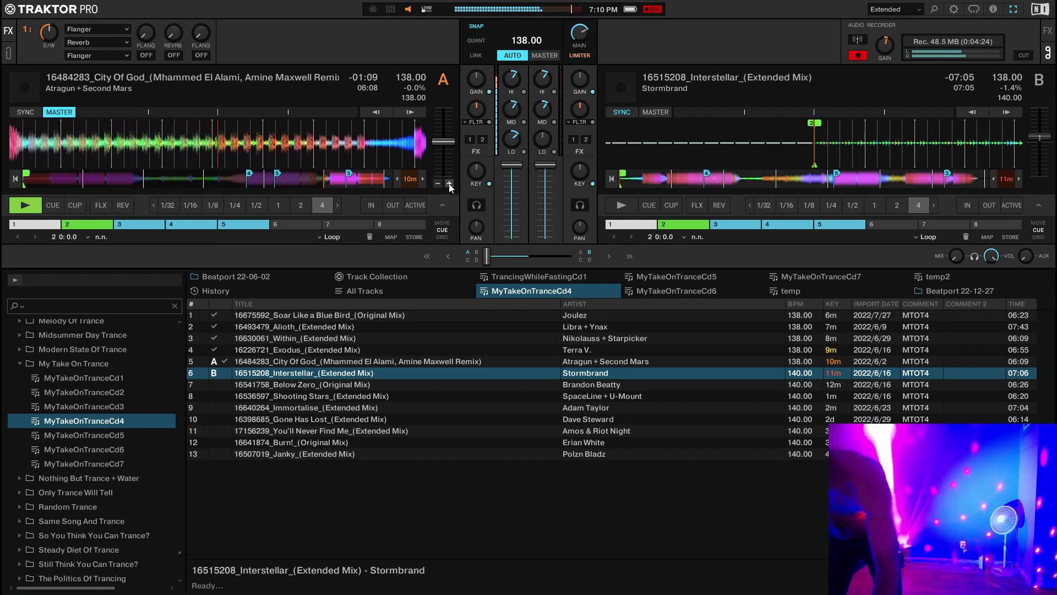
Raise master deck A's tempo in small increments to 139.03 BPM while City Of God plays.
click(449, 184)
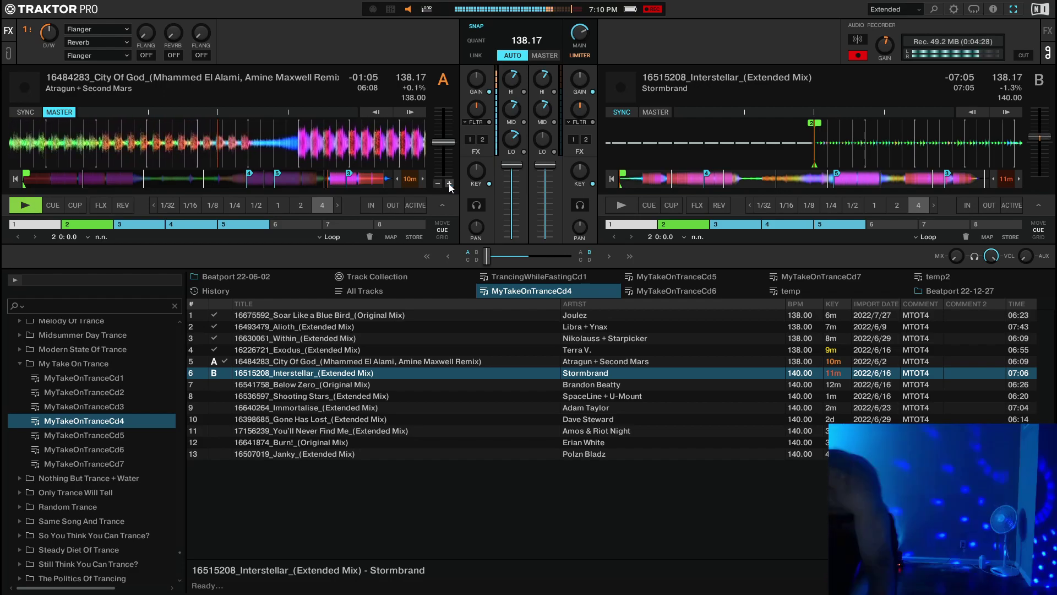
click(449, 184)
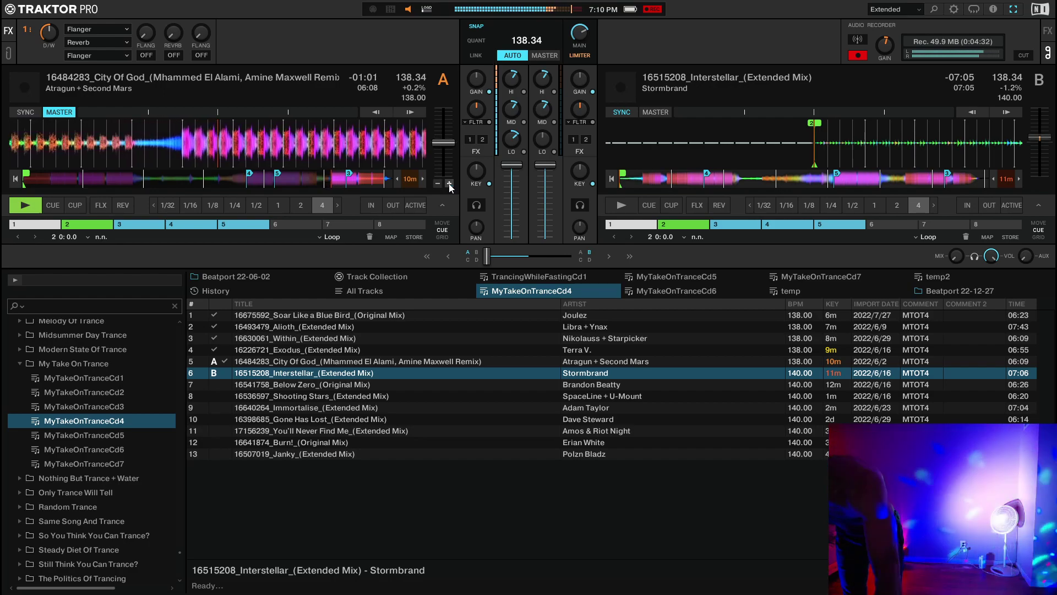
click(449, 184)
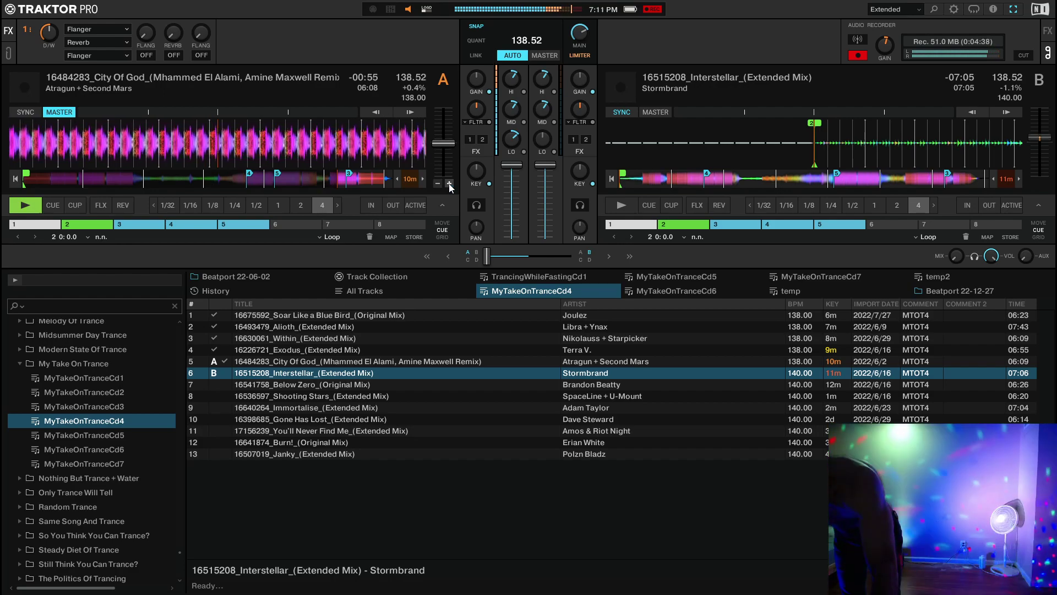
click(450, 184)
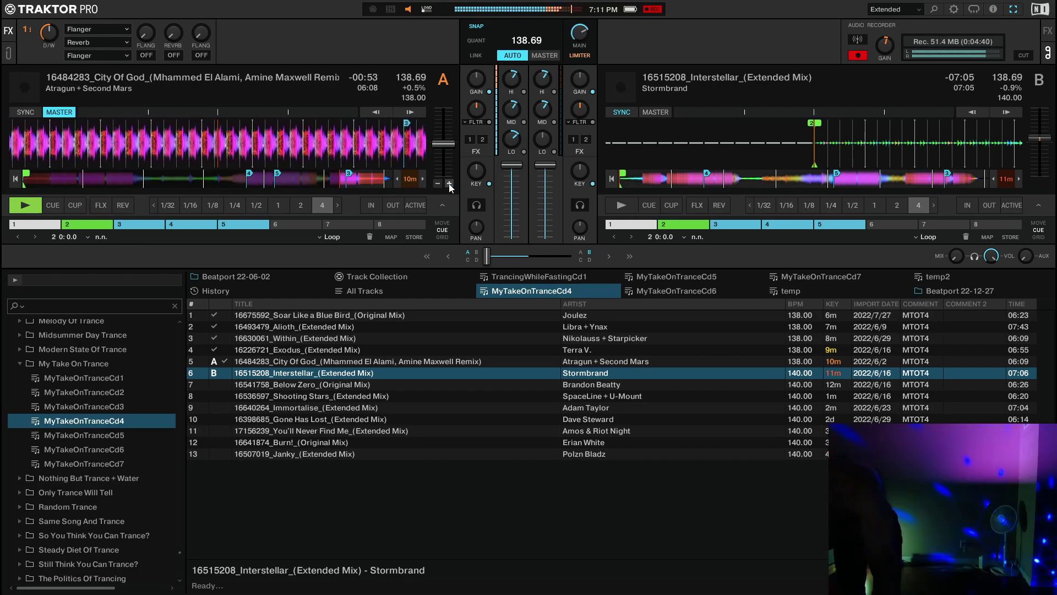
click(449, 184)
click(449, 184)
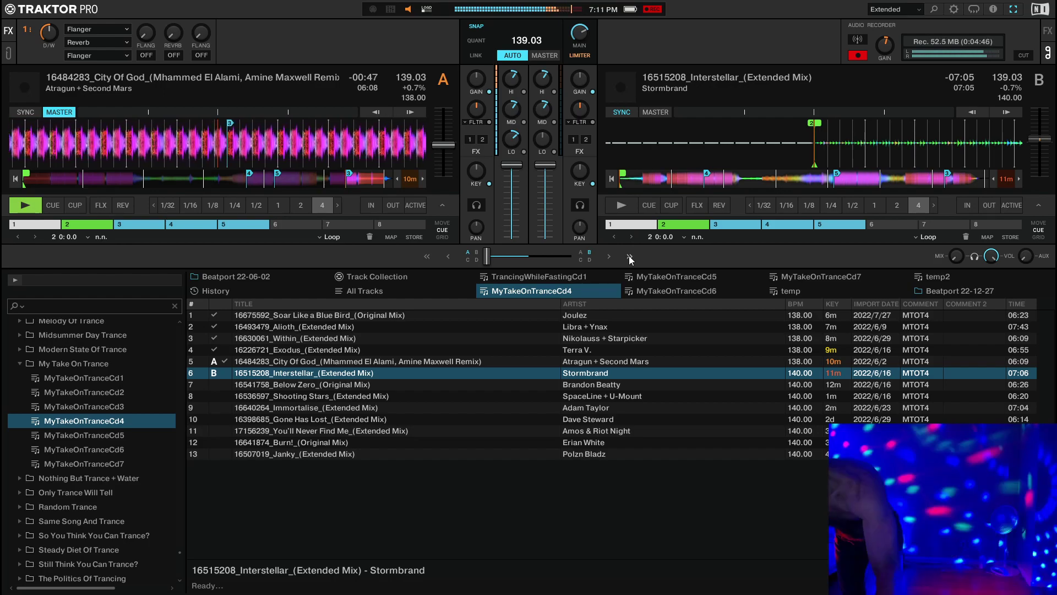
Transition from City Of God to Interstellar on deck B at 140.00 BPM, moving the low EQ boost across, and cut the recording.
key(space)
mouse_move(522, 132)
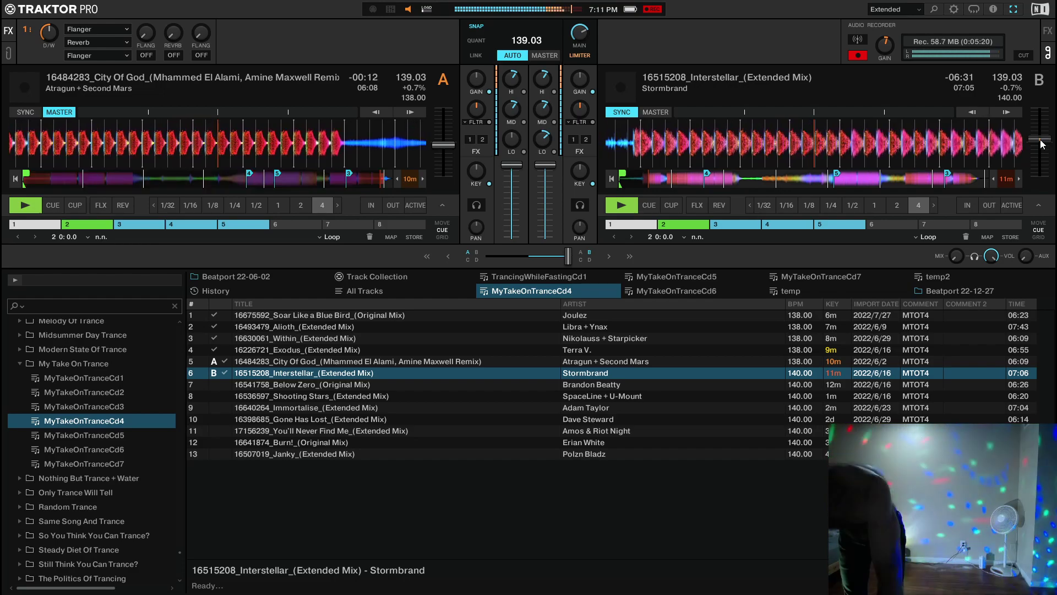
click(1021, 56)
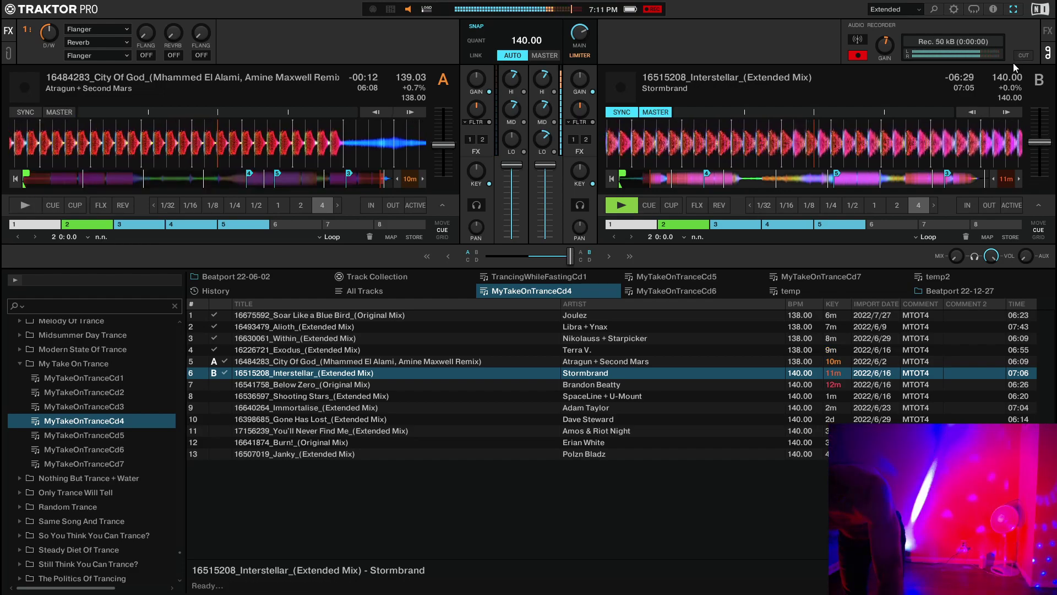
Load Below Zero (Original Mix) into track deck A and enable sync on that deck.
click(378, 385)
right_click(378, 384)
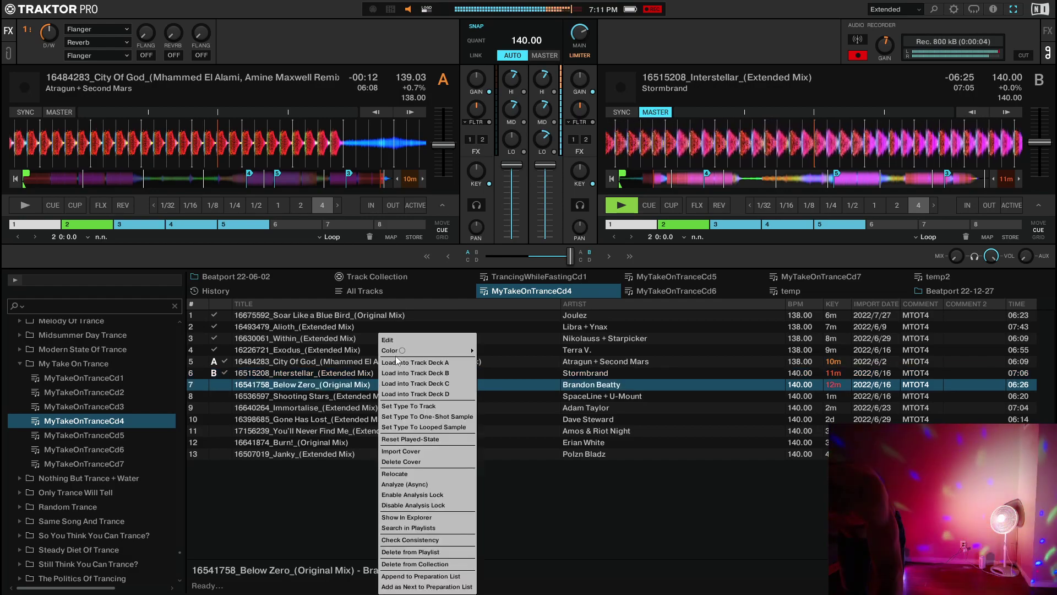
click(397, 337)
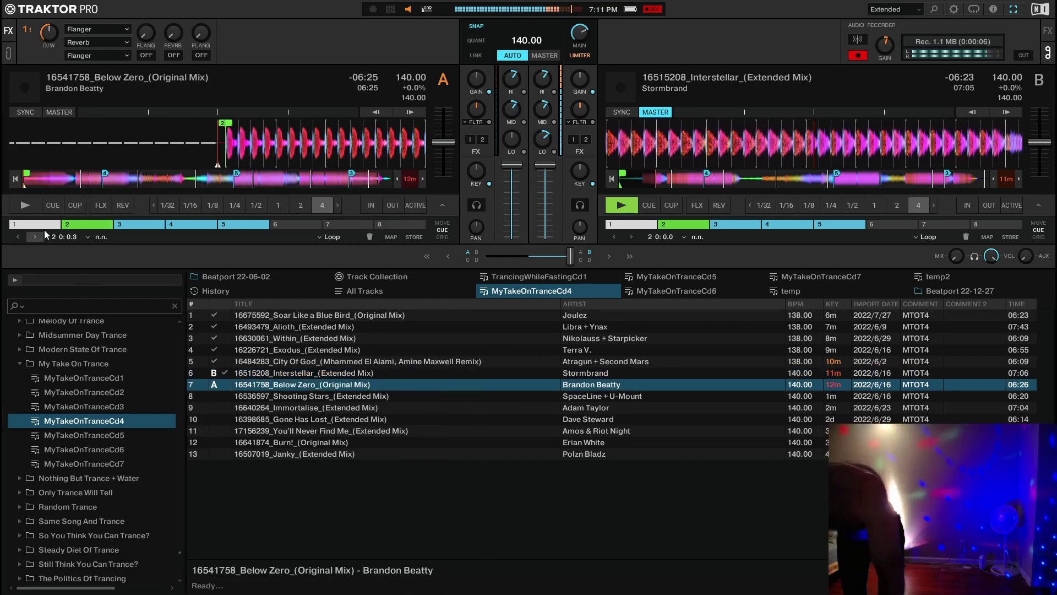
click(25, 111)
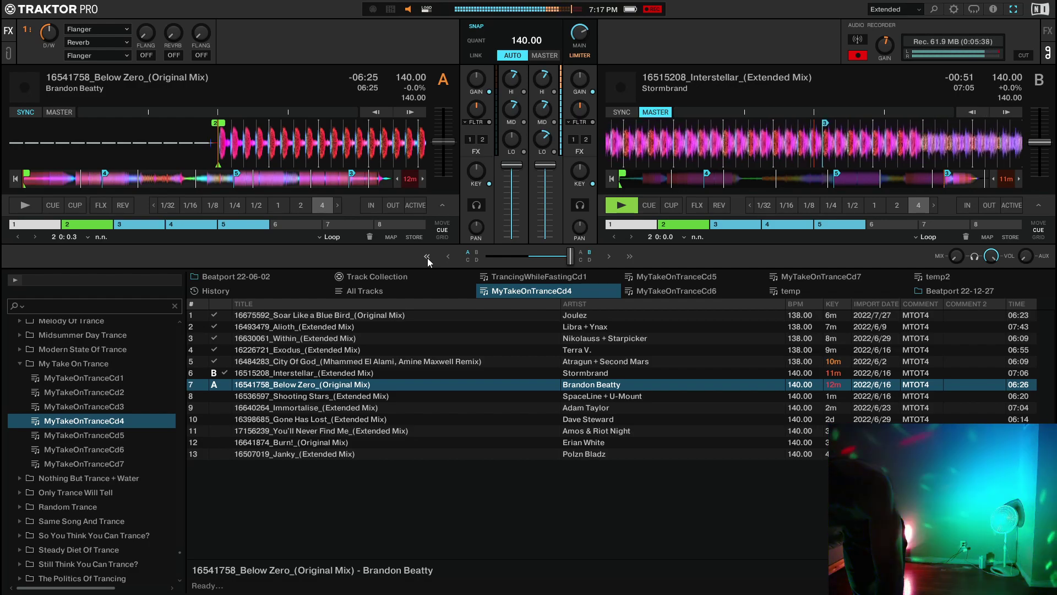
Transition from Interstellar to Below Zero on deck A, moving the low EQ boost across, and cut the recording into a new file.
key(space)
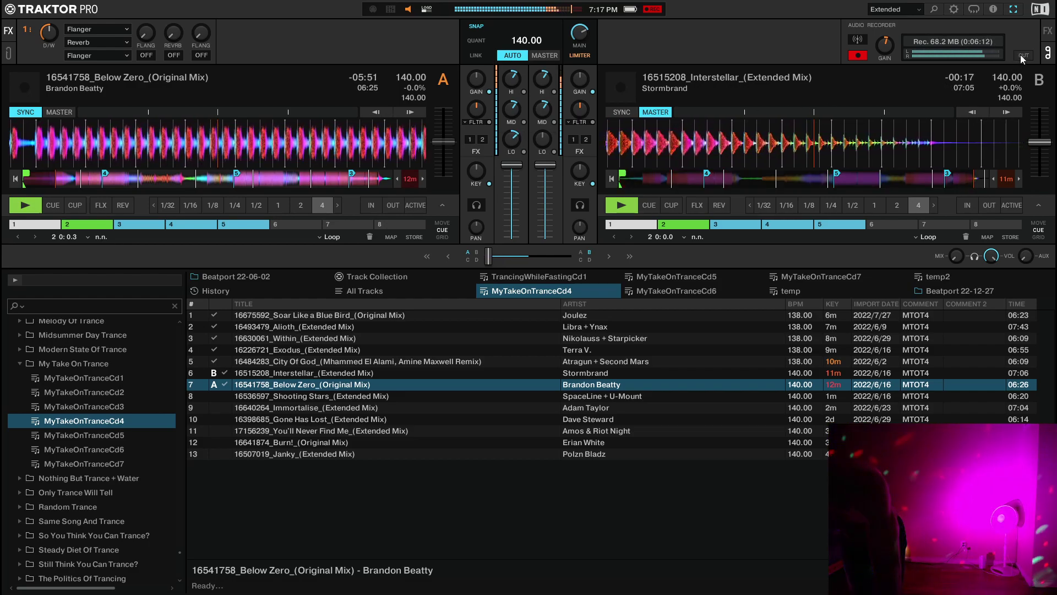
click(1021, 55)
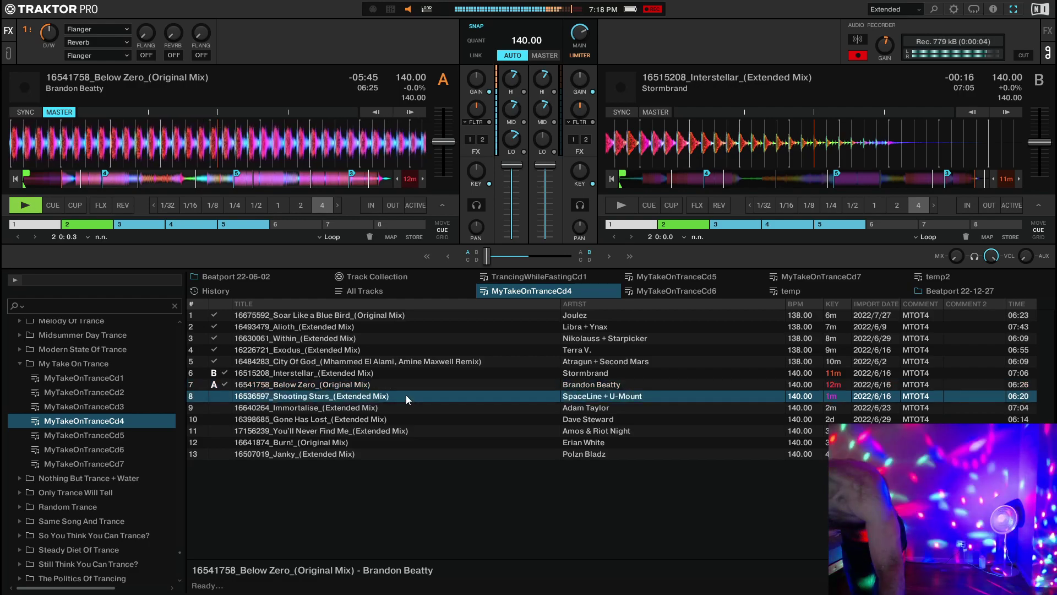
Load Shooting Stars (Extended Mix) into track deck B and enable sync on that deck.
click(406, 395)
right_click(406, 397)
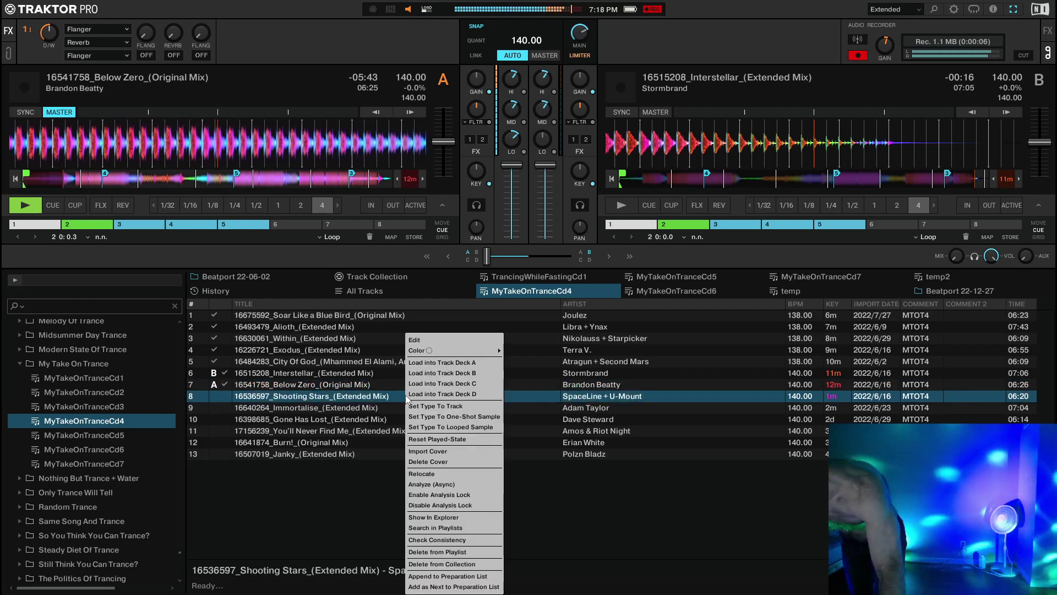
click(446, 374)
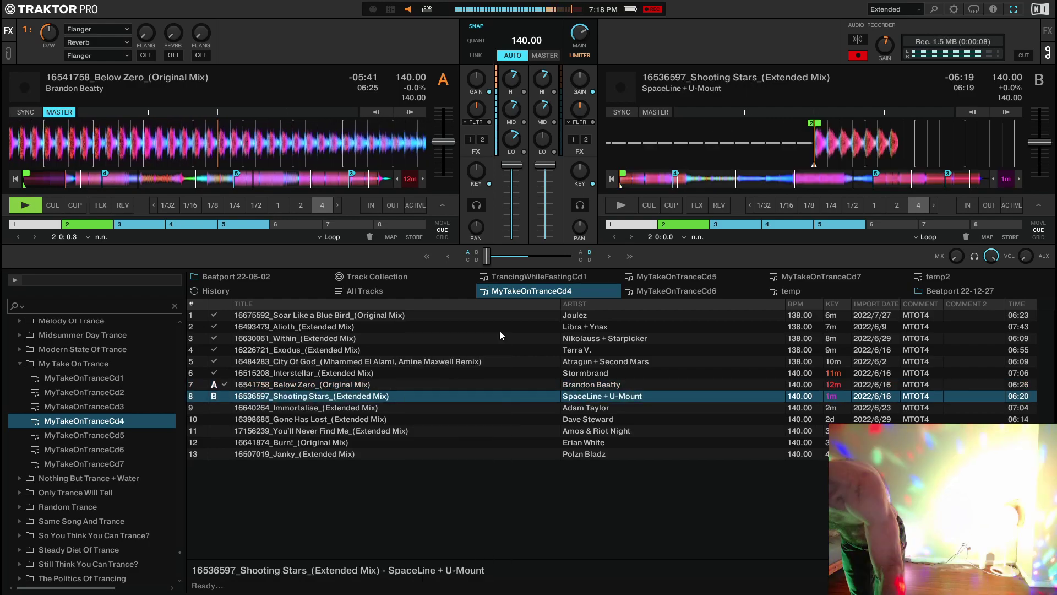
click(622, 113)
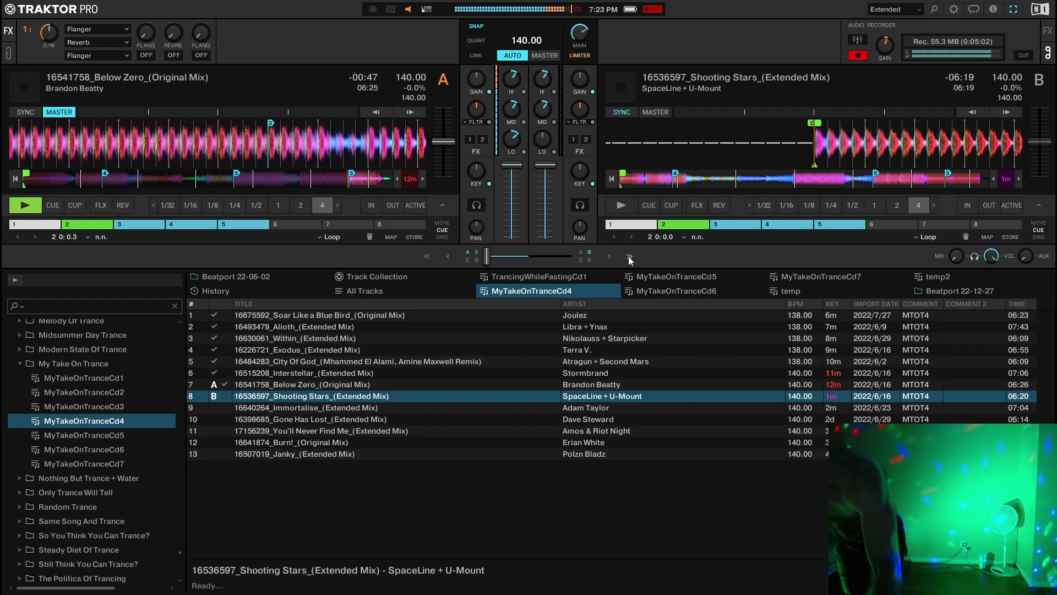
Transition from Below Zero to Shooting Stars on deck B, then cut the recording into a new file and turn off deck B's sync.
click(621, 205)
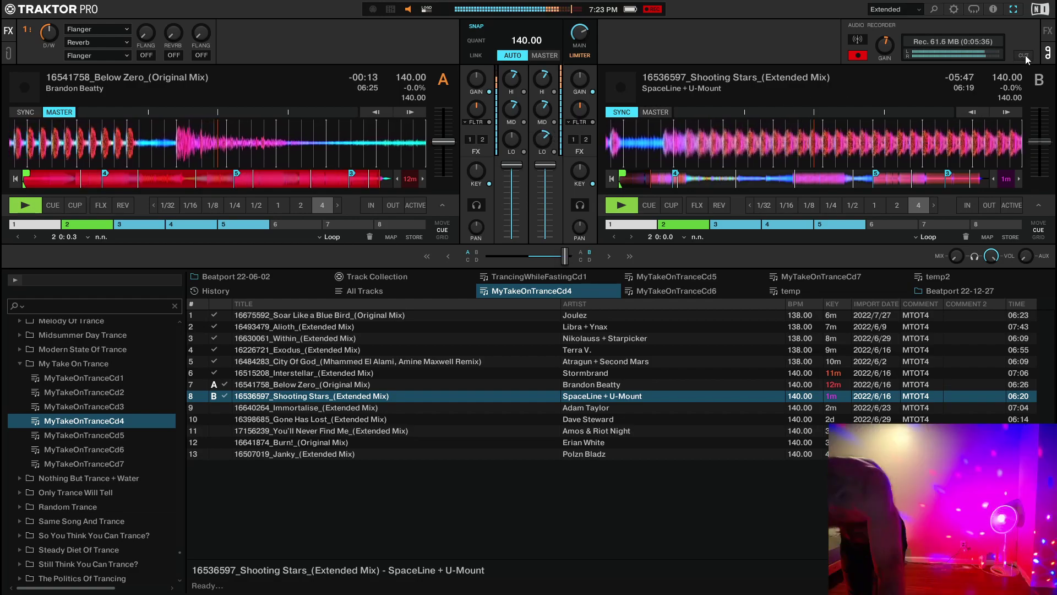
click(1024, 55)
click(622, 115)
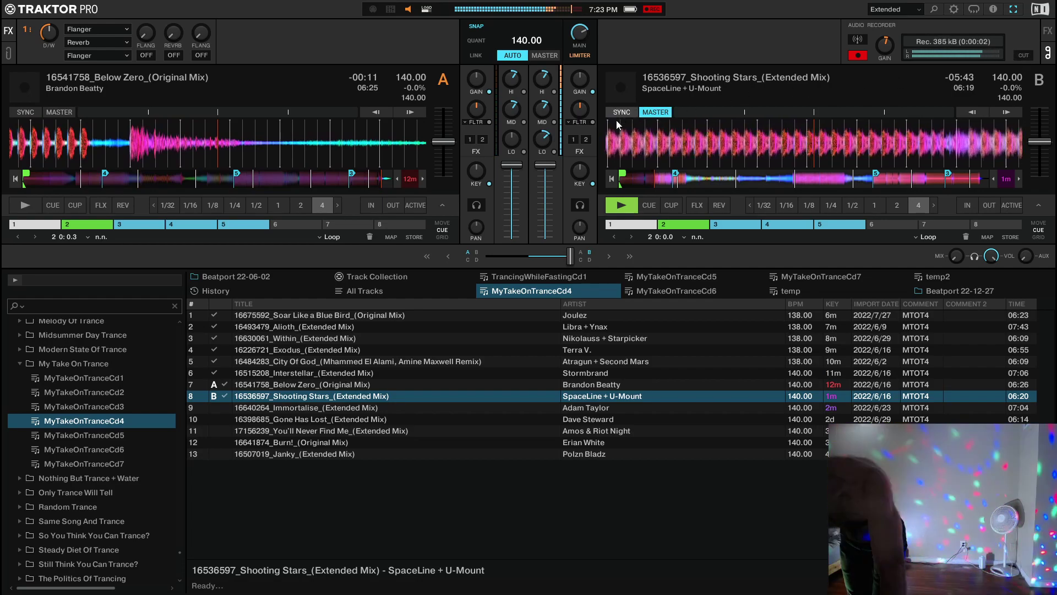
Load Immortalise (Extended Mix) into track deck A and enable sync on that deck.
click(391, 407)
right_click(391, 406)
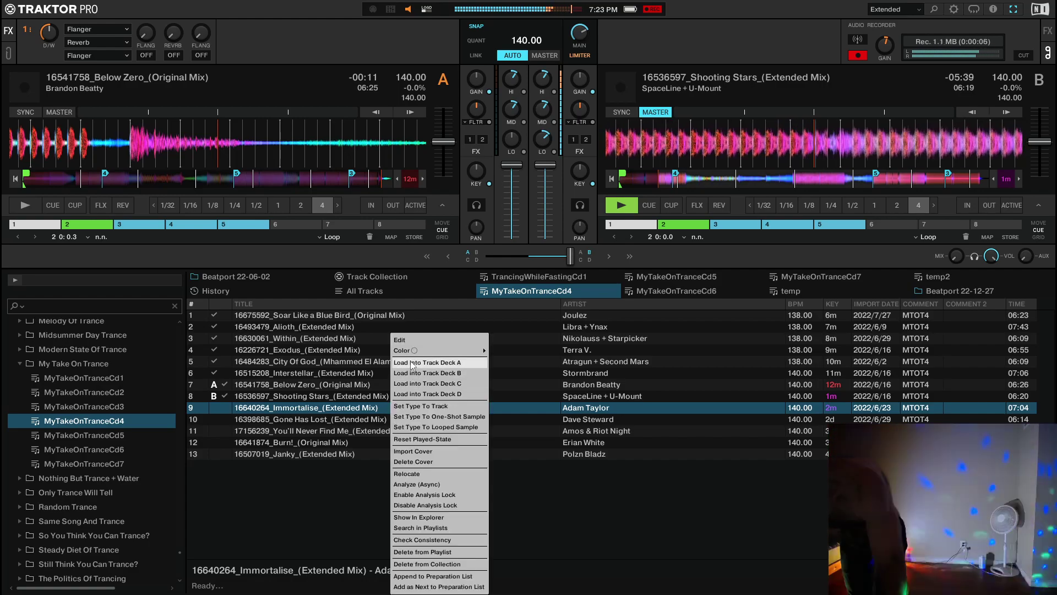
click(413, 362)
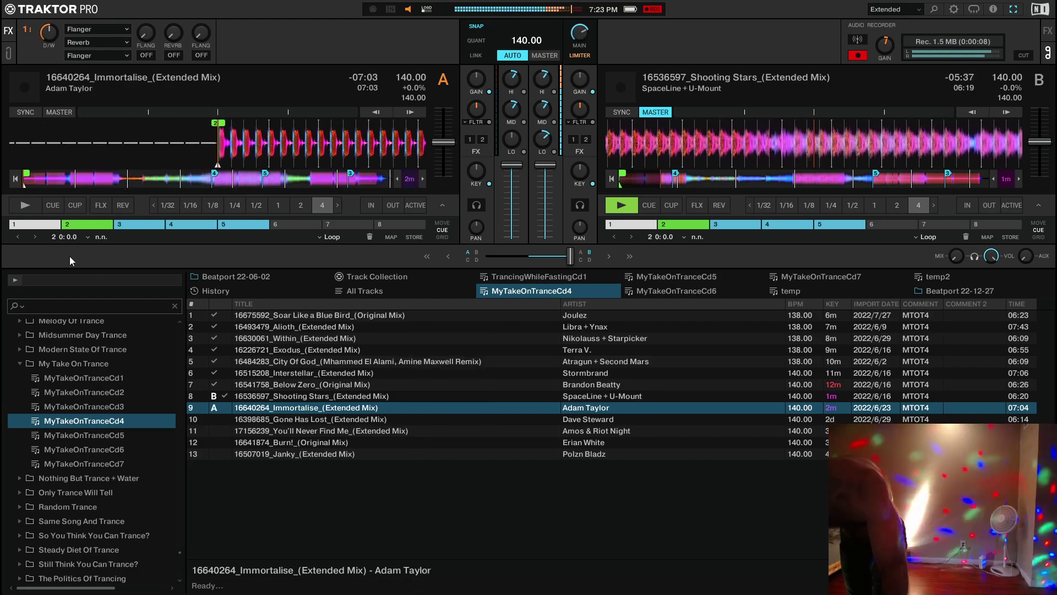
click(28, 113)
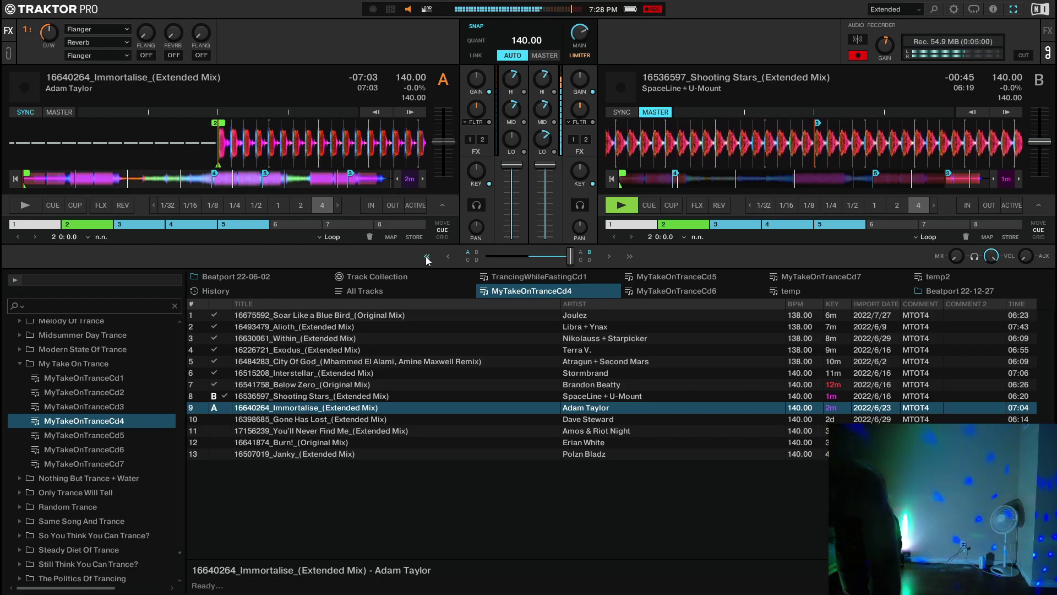
Transition from Shooting Stars to Immortalise on deck A, raising its low EQ to about +35%, and cut the recording into a new file.
key(space)
click(427, 256)
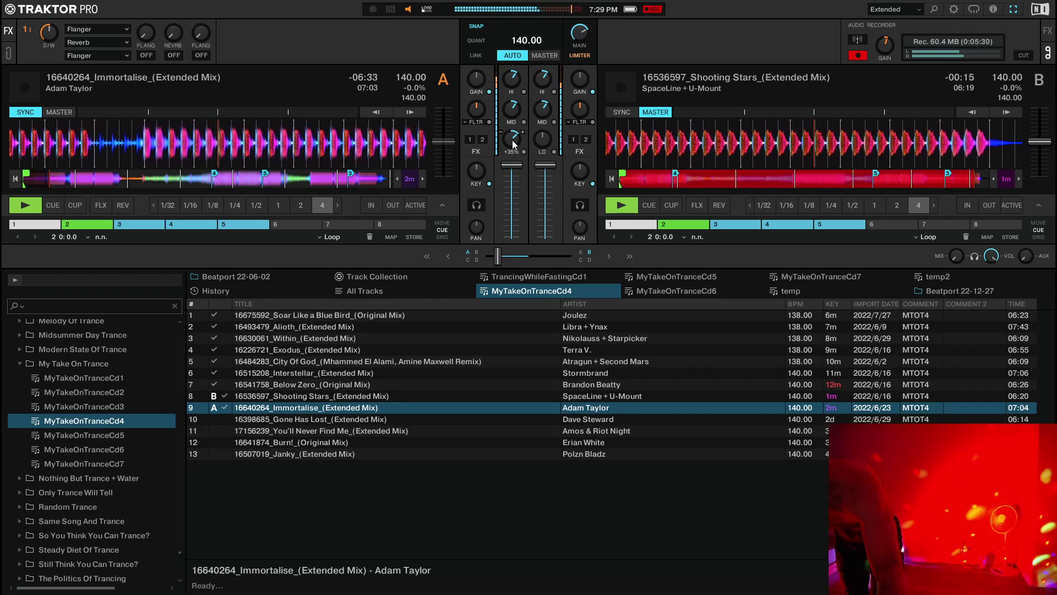
click(1022, 56)
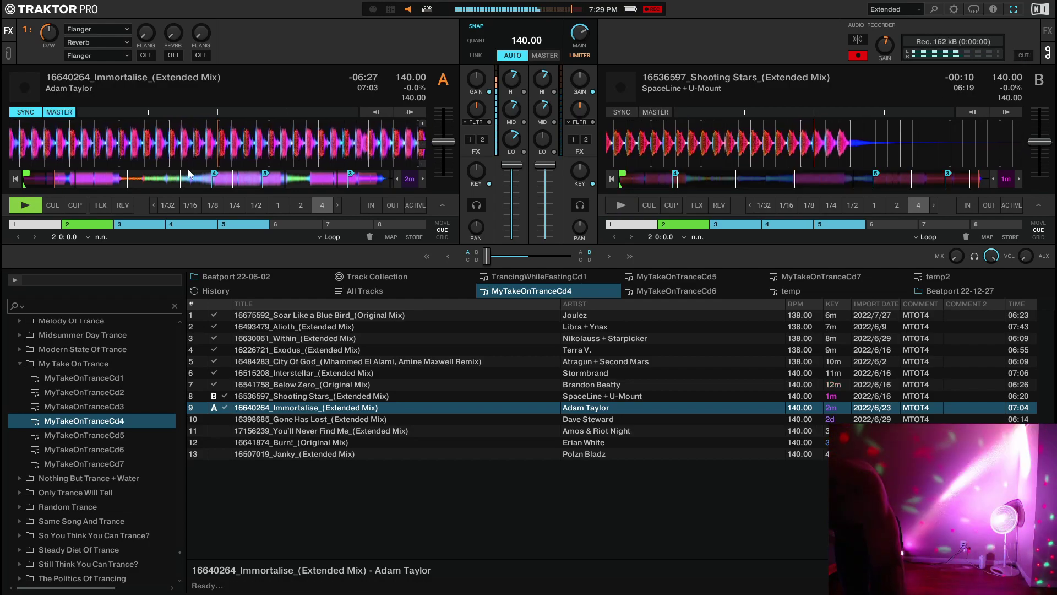
Load Gone Has Lost (Extended Mix) into track deck B, cue it at hotcue 2, and enable sync on that deck.
click(392, 419)
right_click(392, 419)
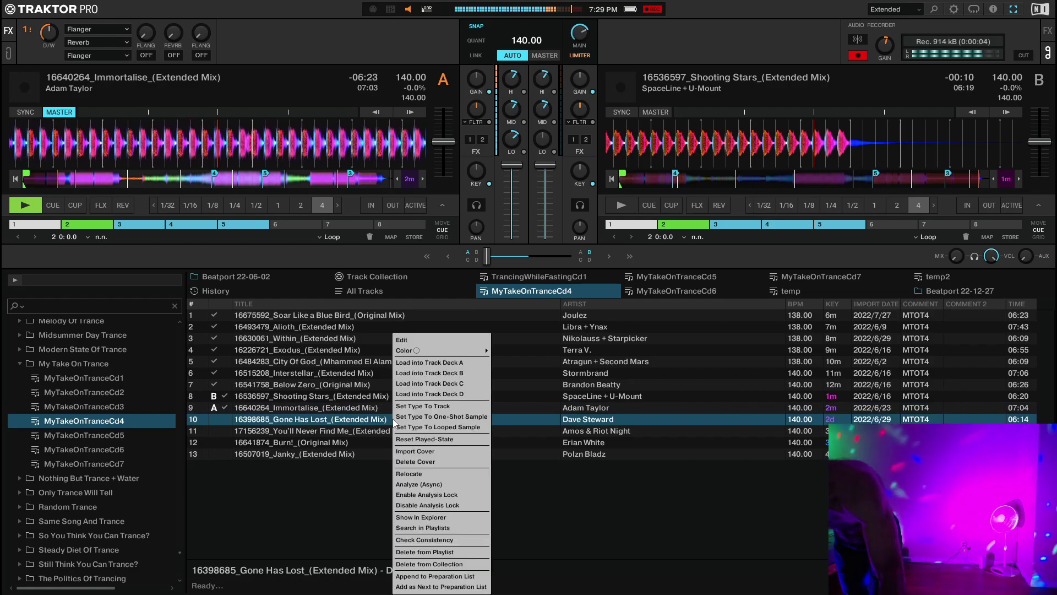
click(429, 373)
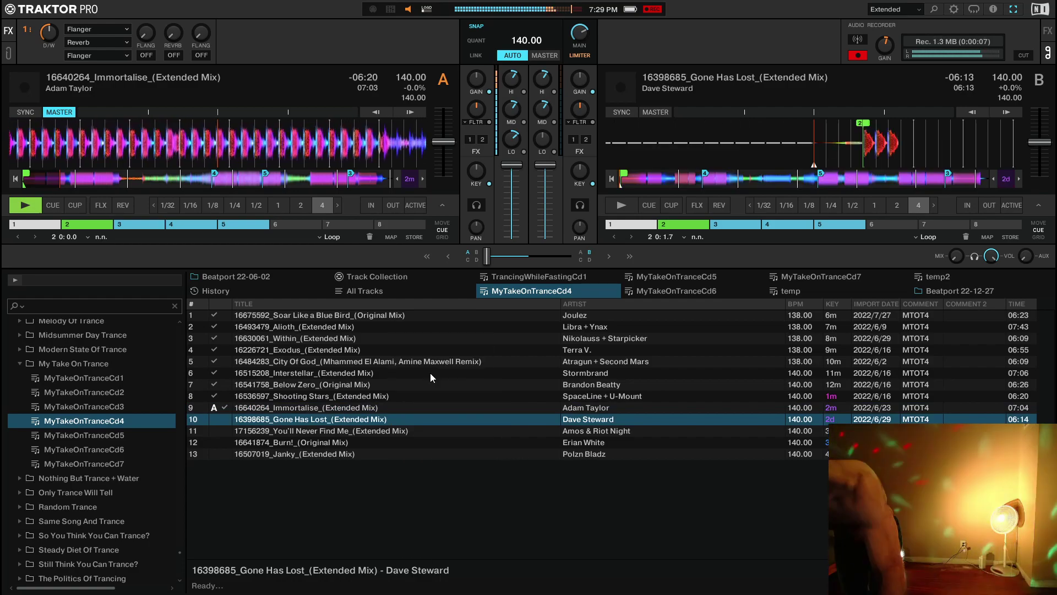
click(689, 230)
click(625, 113)
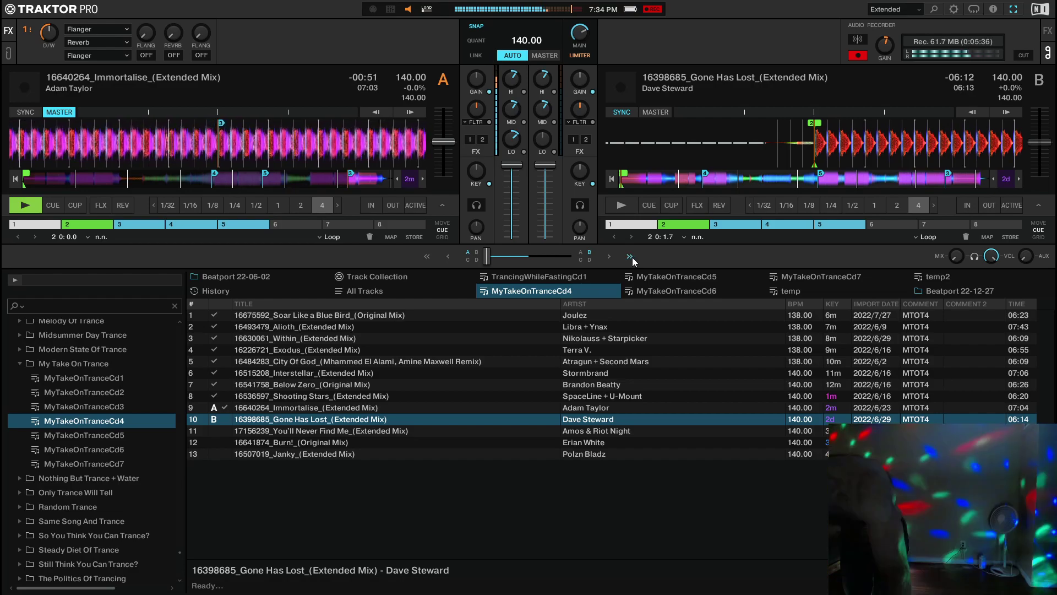
Transition from Immortalise to Gone Has Lost with deck B's low EQ at about +36%, cut the recording, and turn off deck B's sync.
key(space)
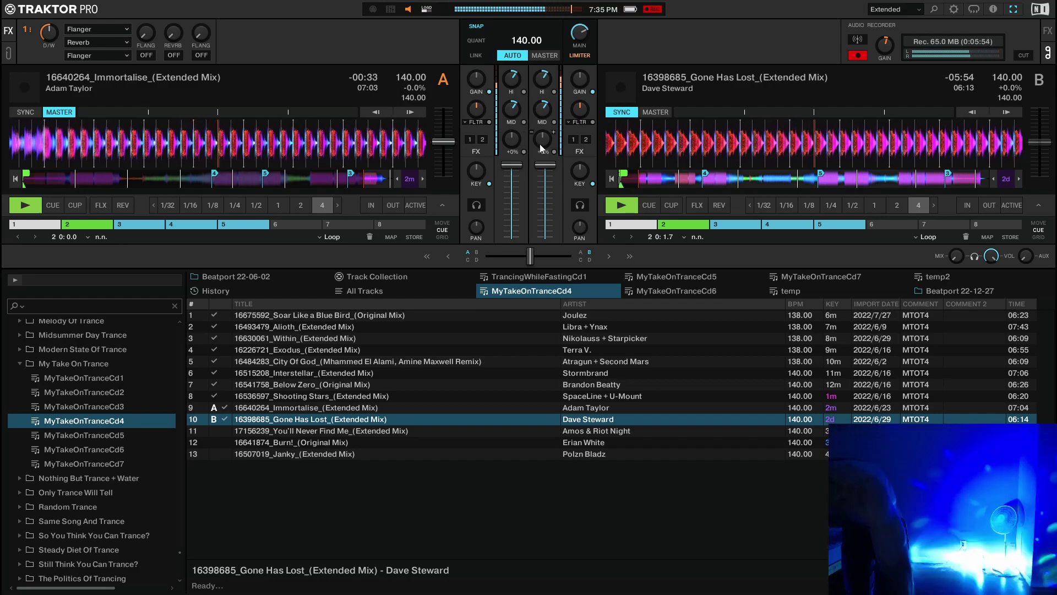
drag(541, 143, 542, 142)
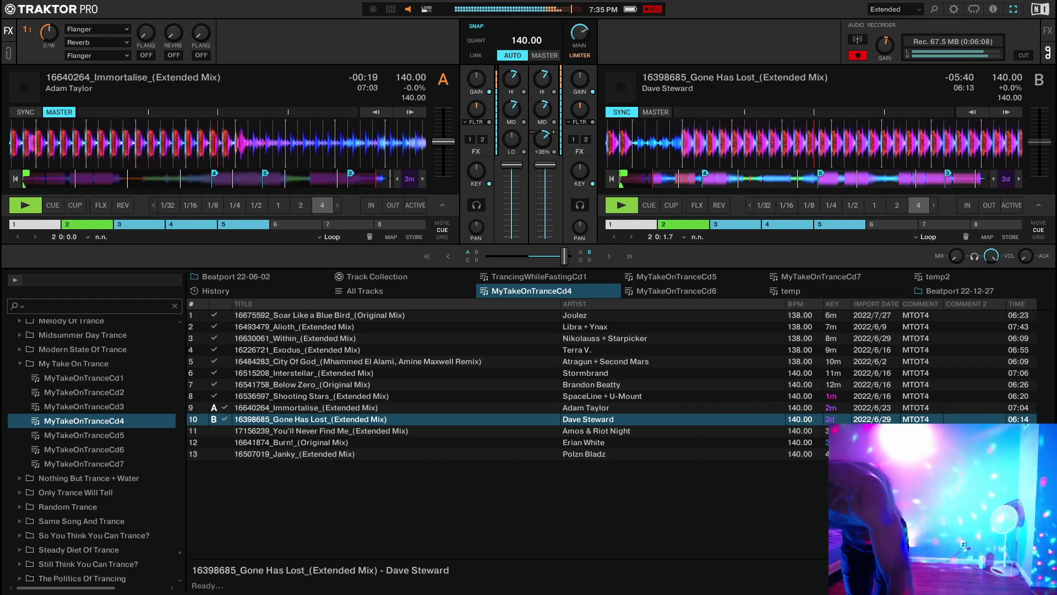
click(1027, 56)
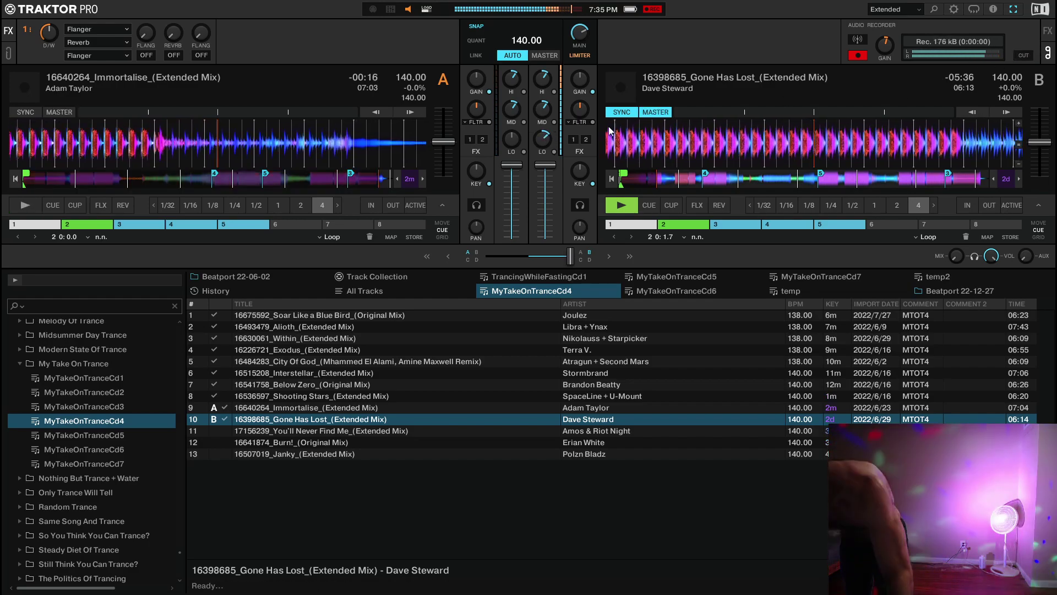
click(624, 112)
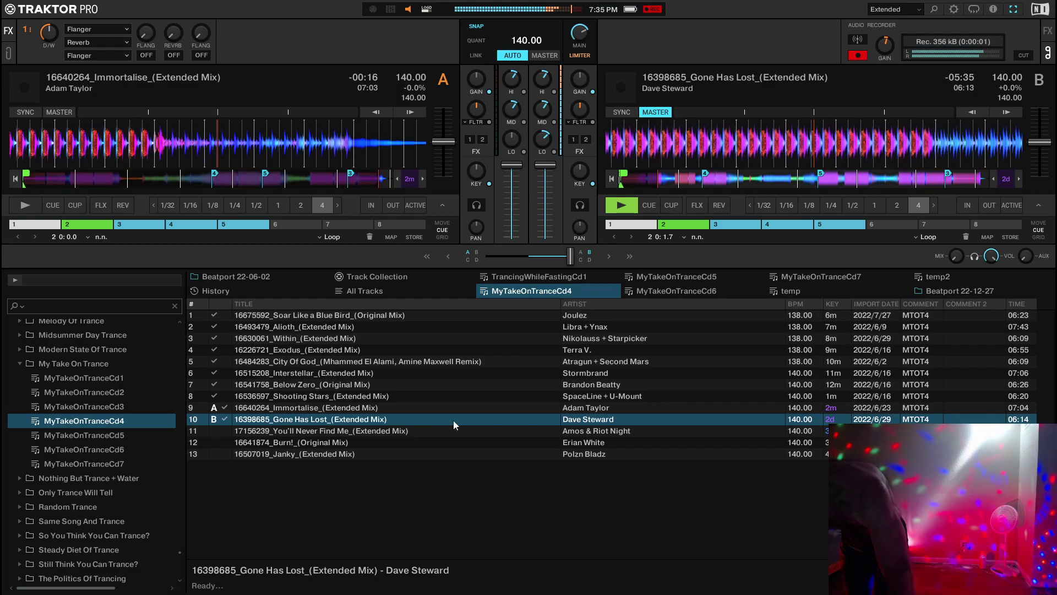
Load You'll Never Find Me (Extended Mix) into track deck A and enable sync on that deck.
click(416, 430)
right_click(415, 430)
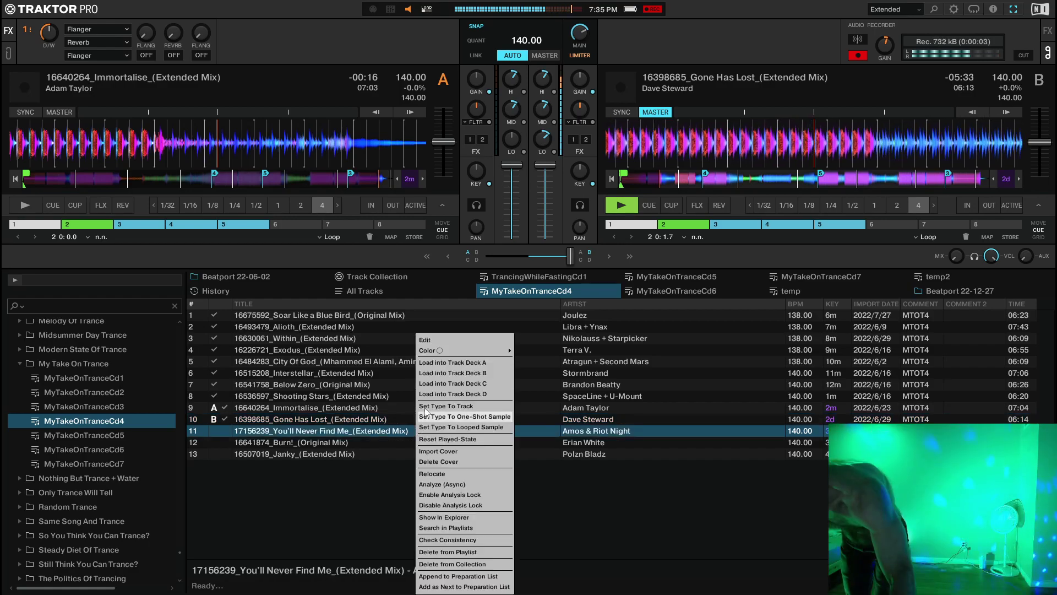
click(442, 363)
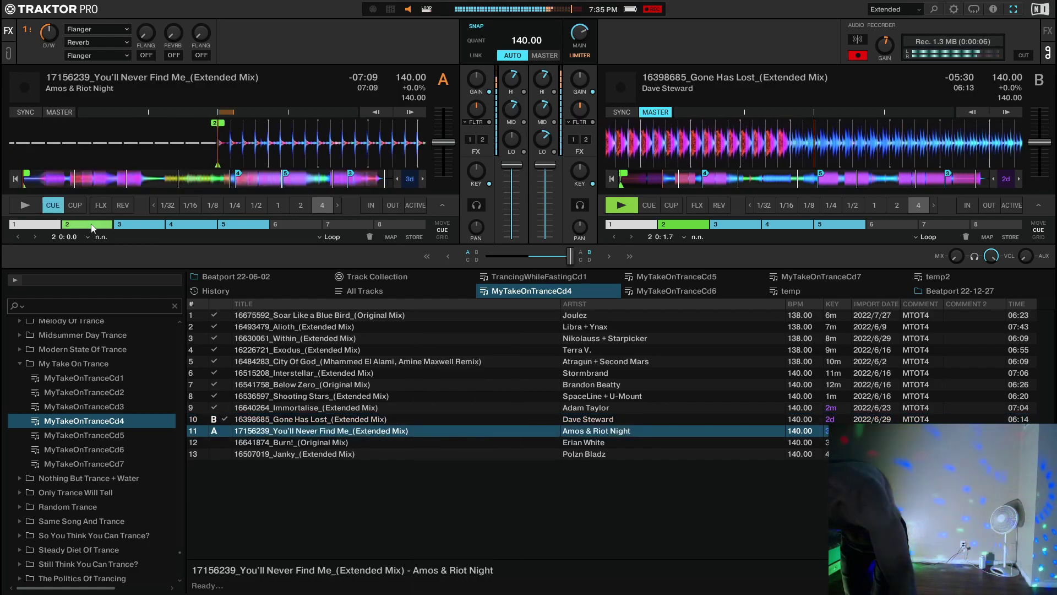
click(25, 112)
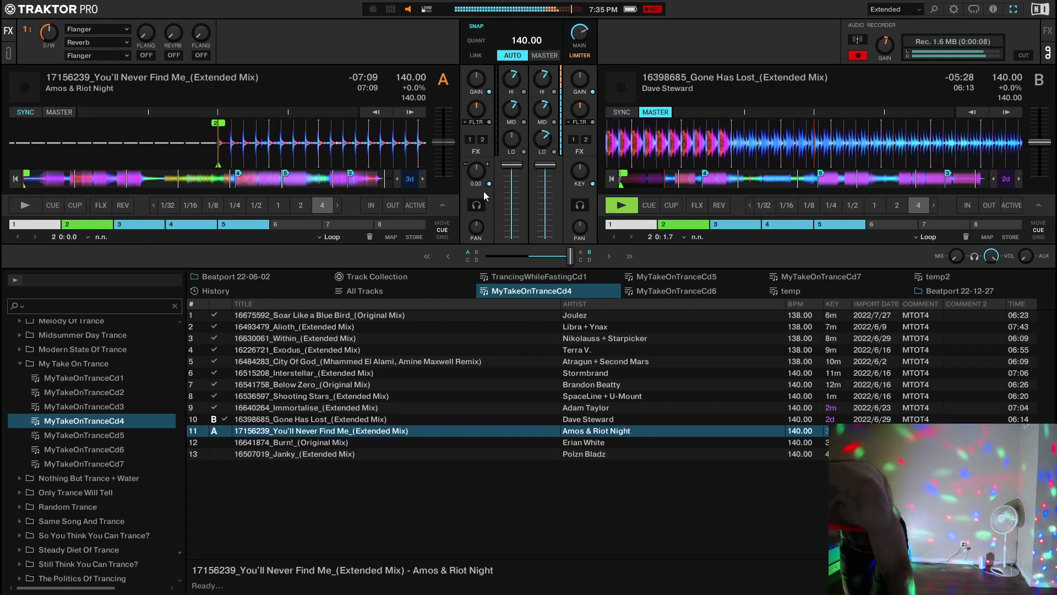
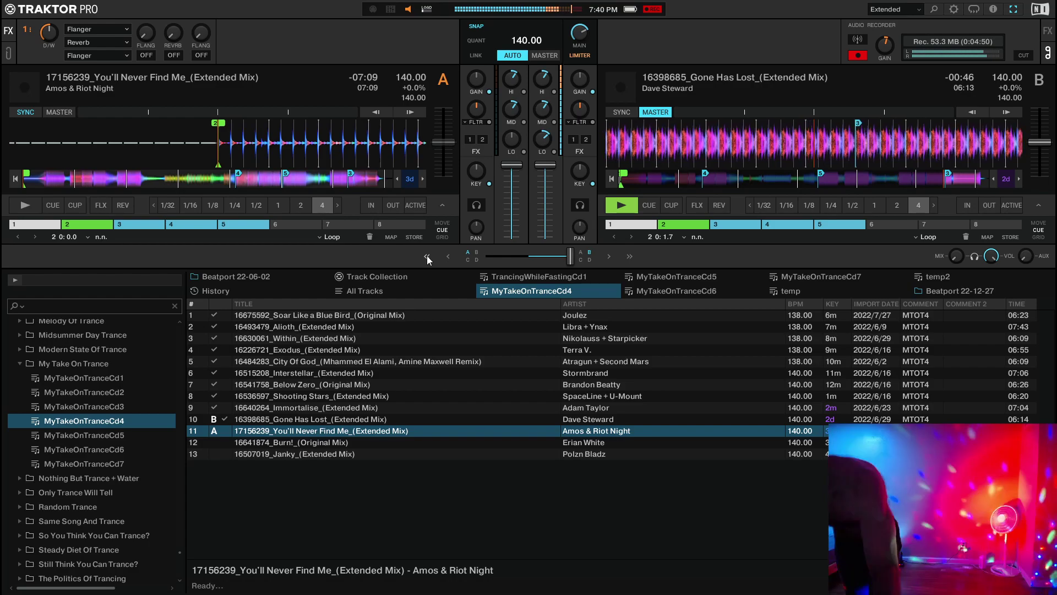
Transition from Gone Has Lost to You'll Never Find Me with deck A's low EQ at about +36%, and cut the recording.
key(space)
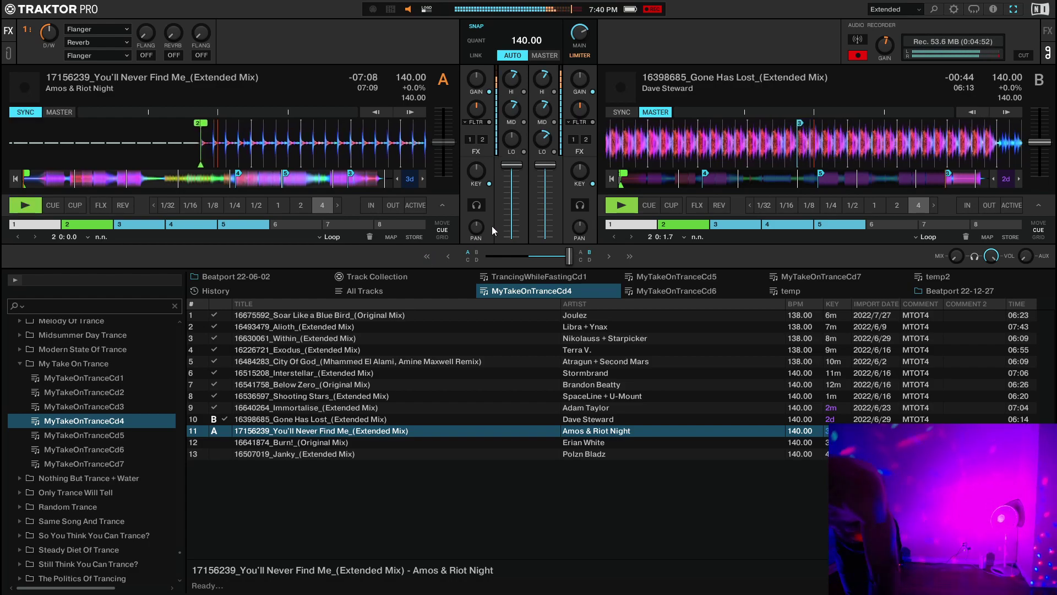
drag(542, 138, 542, 145)
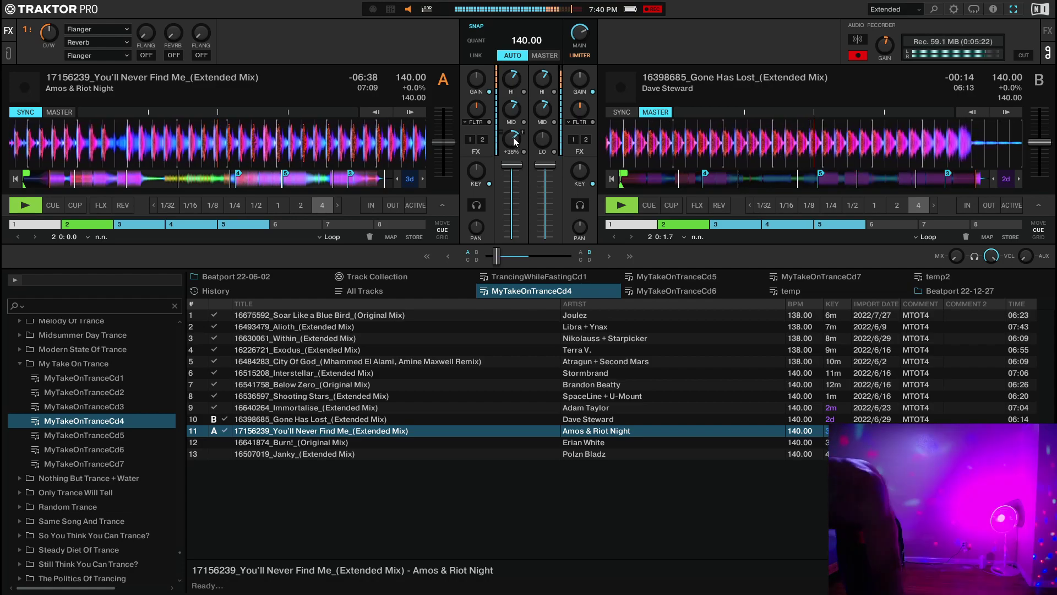
click(1023, 55)
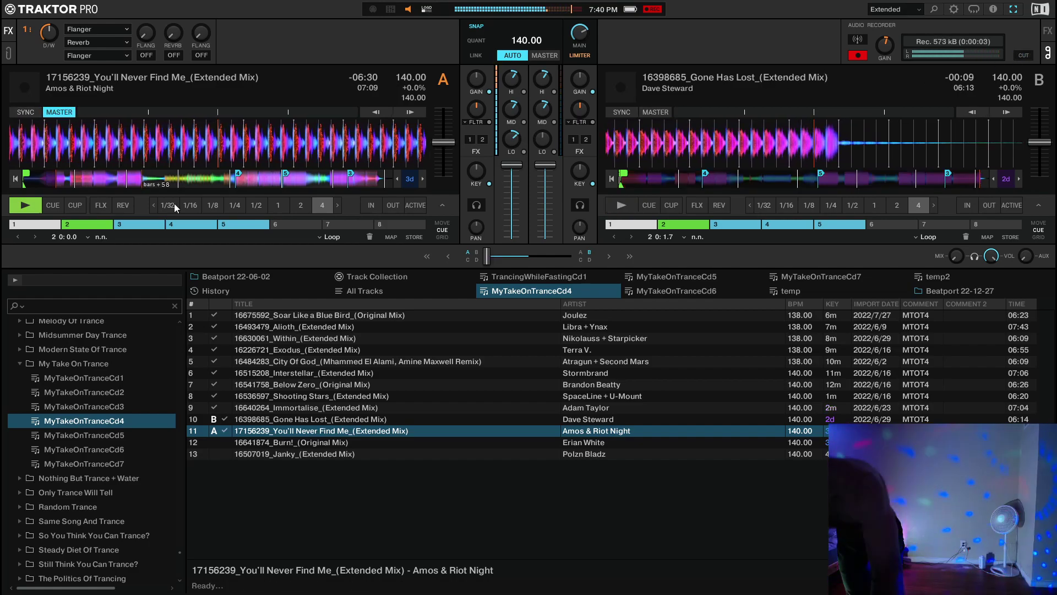
Load Burn! (Original Mix) into track deck B and enable sync on that deck.
right_click(367, 442)
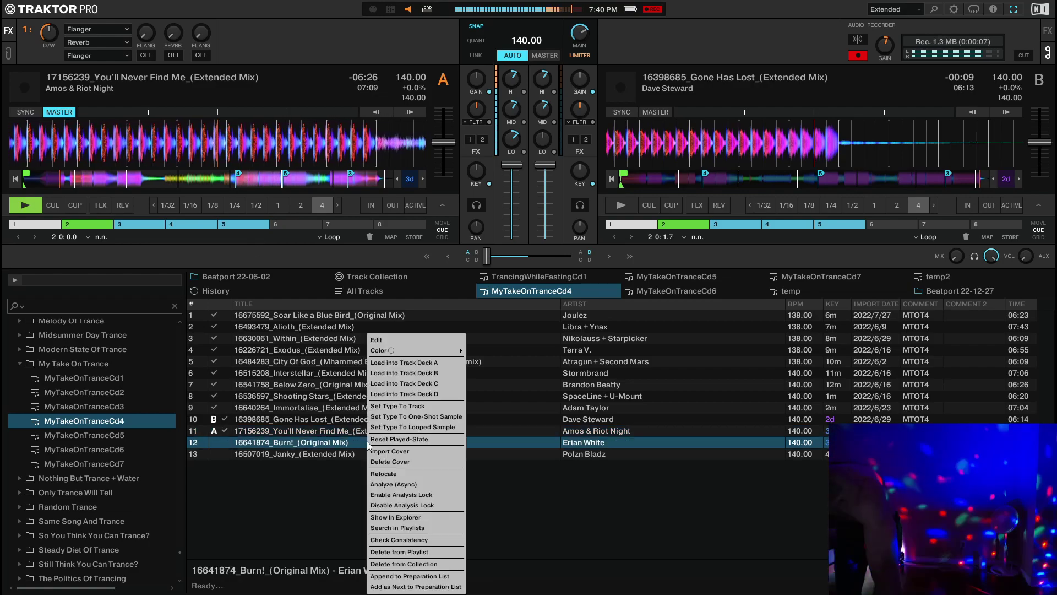
click(398, 372)
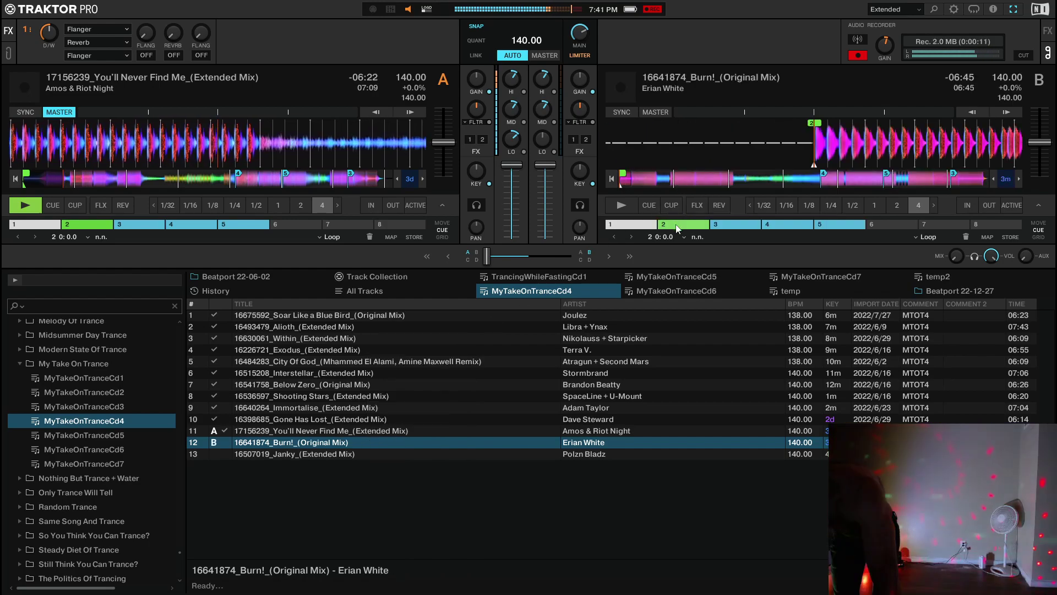
click(621, 112)
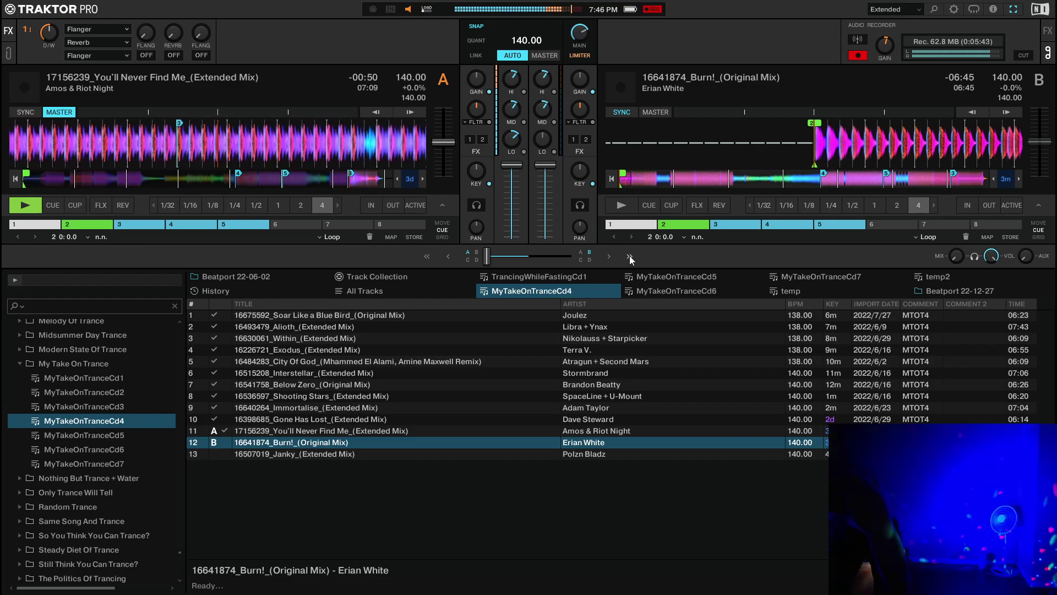
Transition from You'll Never Find Me to Burn! with the bass swapped to deck B, cut the recording, and turn off deck B's sync.
key(space)
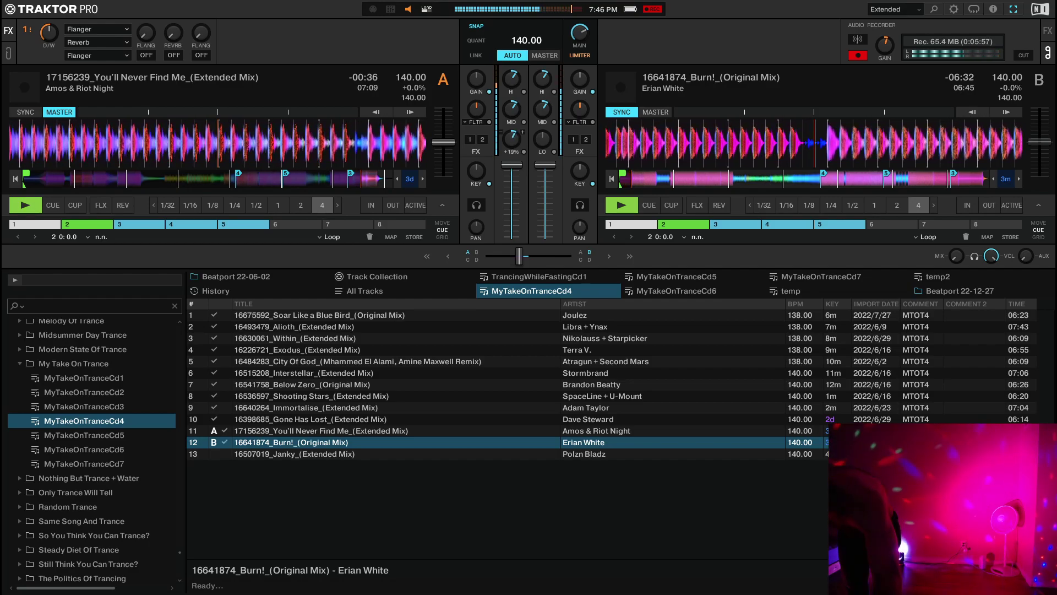
drag(513, 140, 543, 123)
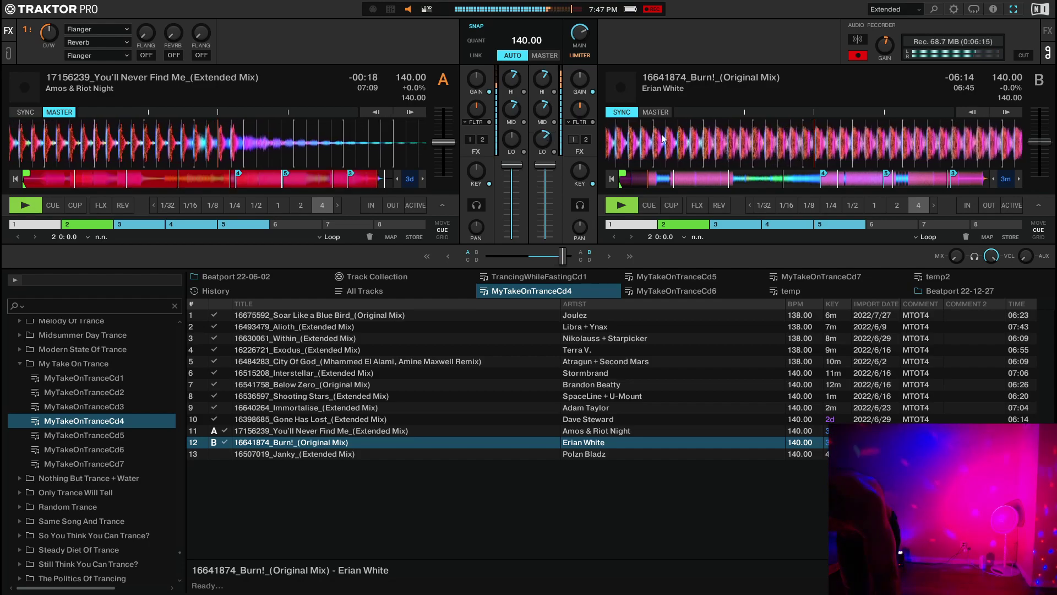
click(1024, 56)
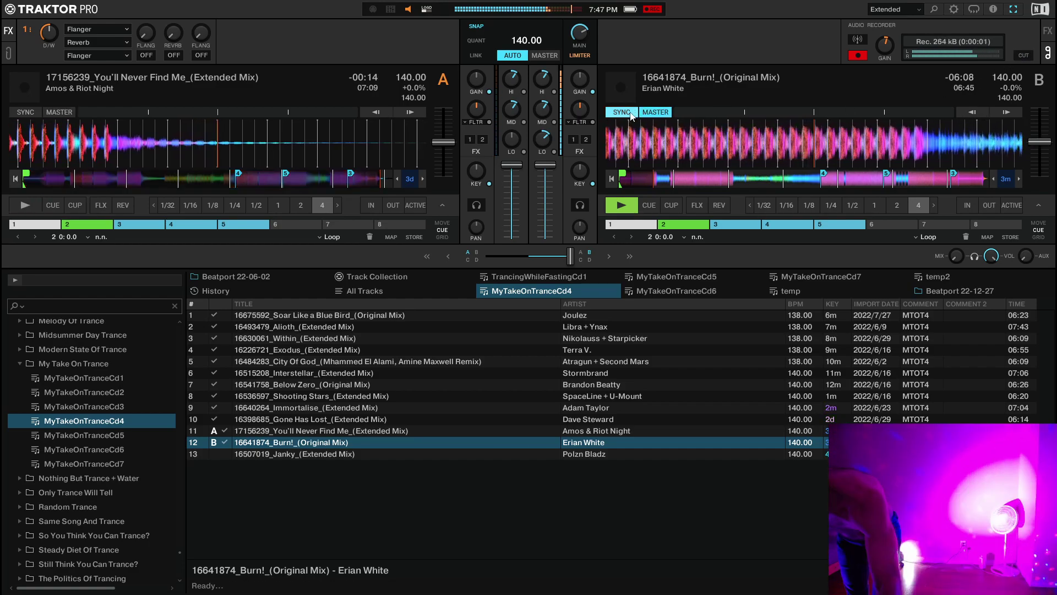
Load Janky (Extended Mix) into track deck A, cue it at hotcue 2, and enable sync on that deck.
click(362, 453)
right_click(362, 452)
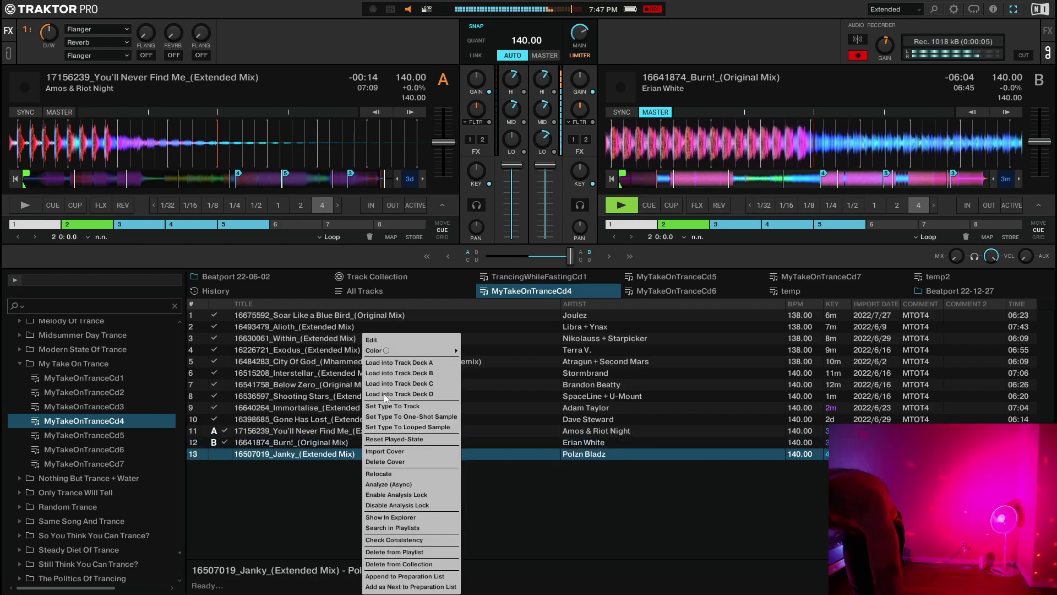
click(380, 363)
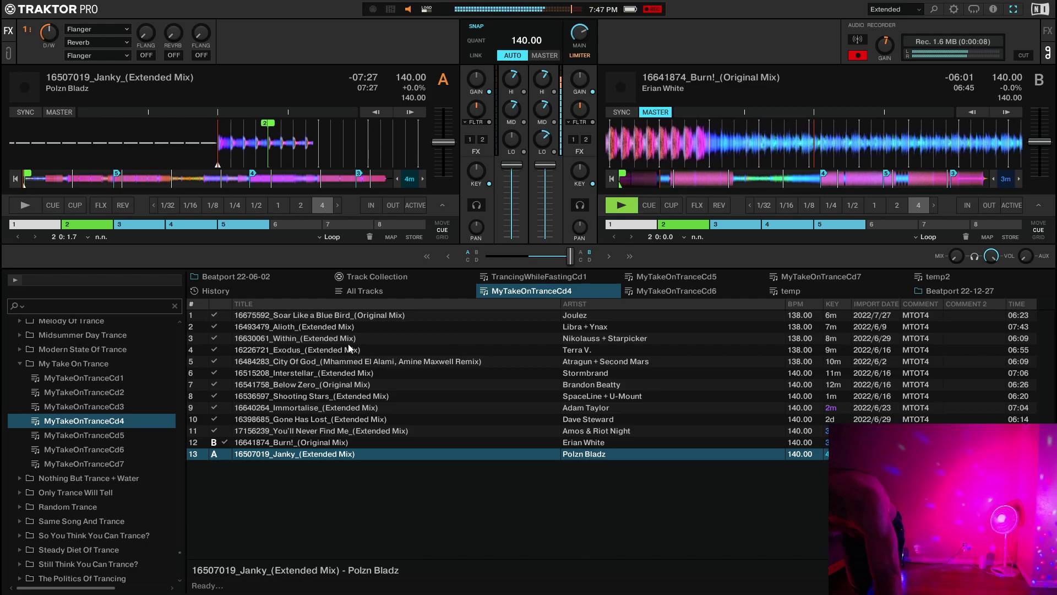
click(81, 227)
click(22, 112)
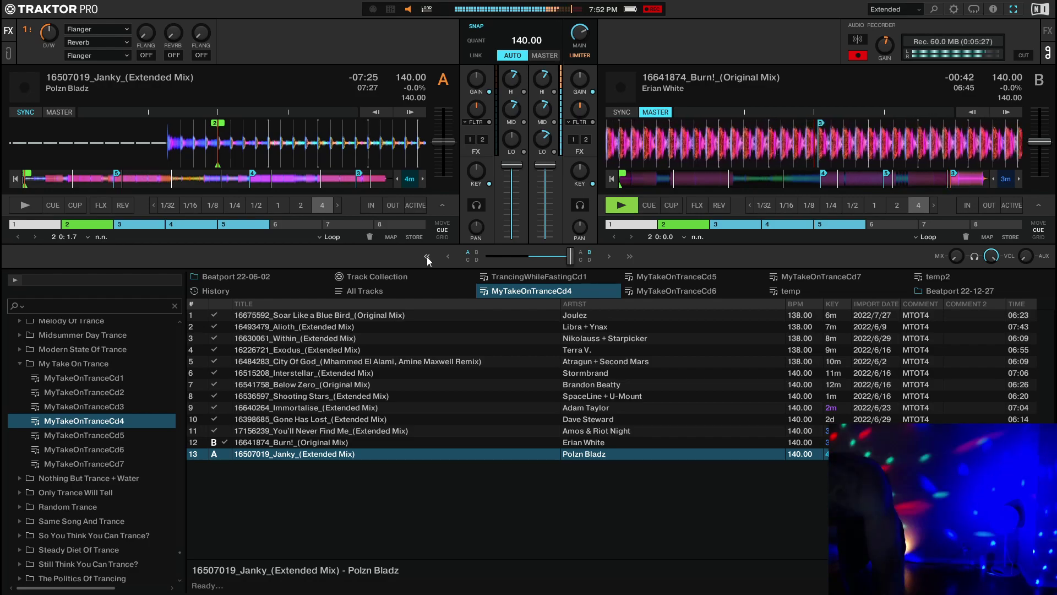
Transition from Burn! to Janky with the bass swapped to deck A, cut the recording, and turn off deck A's sync.
mouse_move(520, 147)
drag(542, 140, 542, 124)
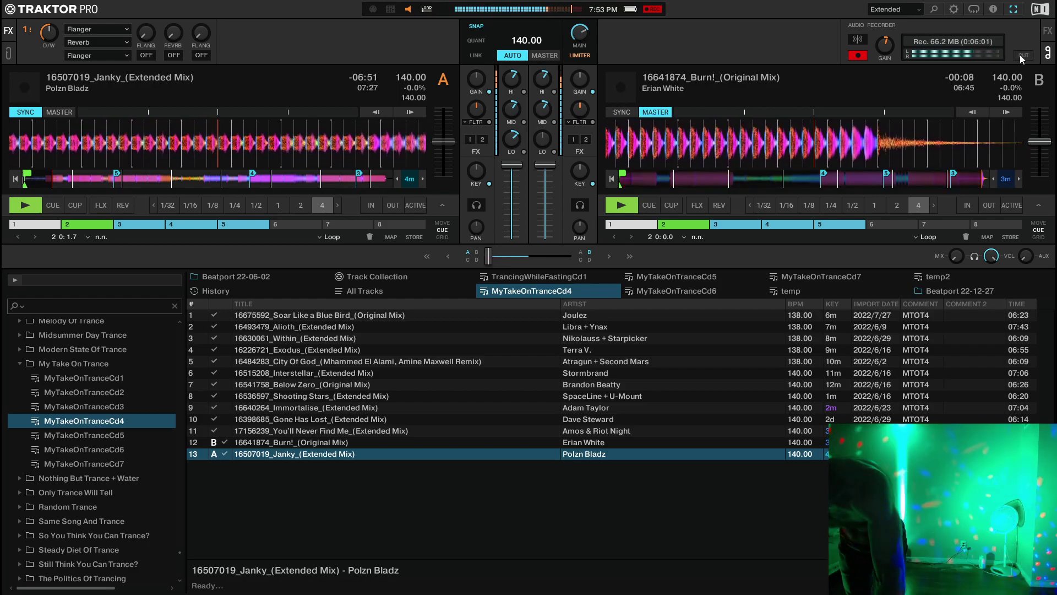
click(1019, 55)
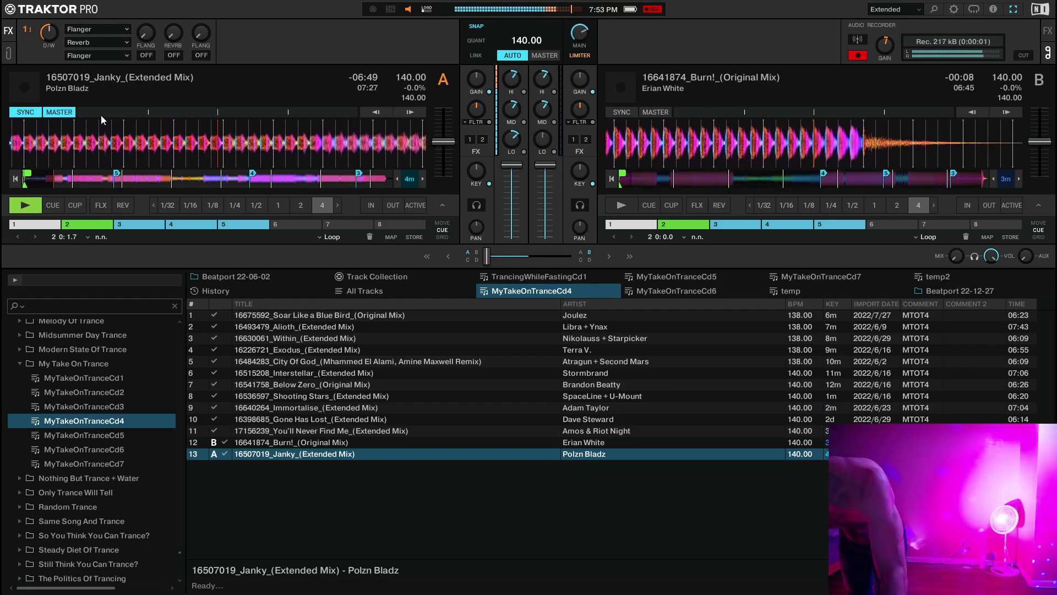
click(25, 112)
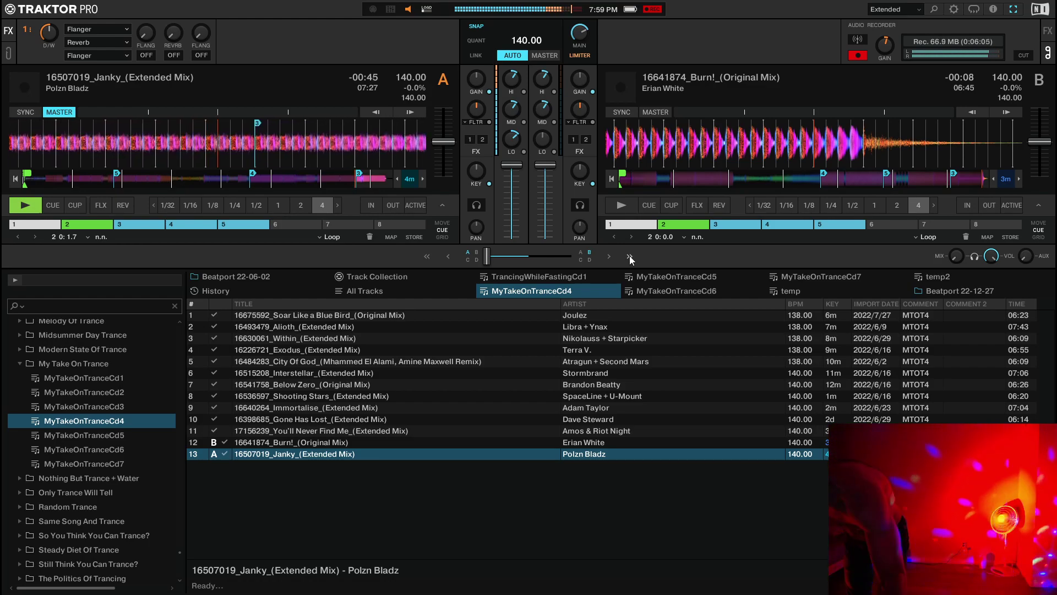
Fade out Janky by crossfading to deck B at the end of the set, and stop the audio recording.
click(622, 202)
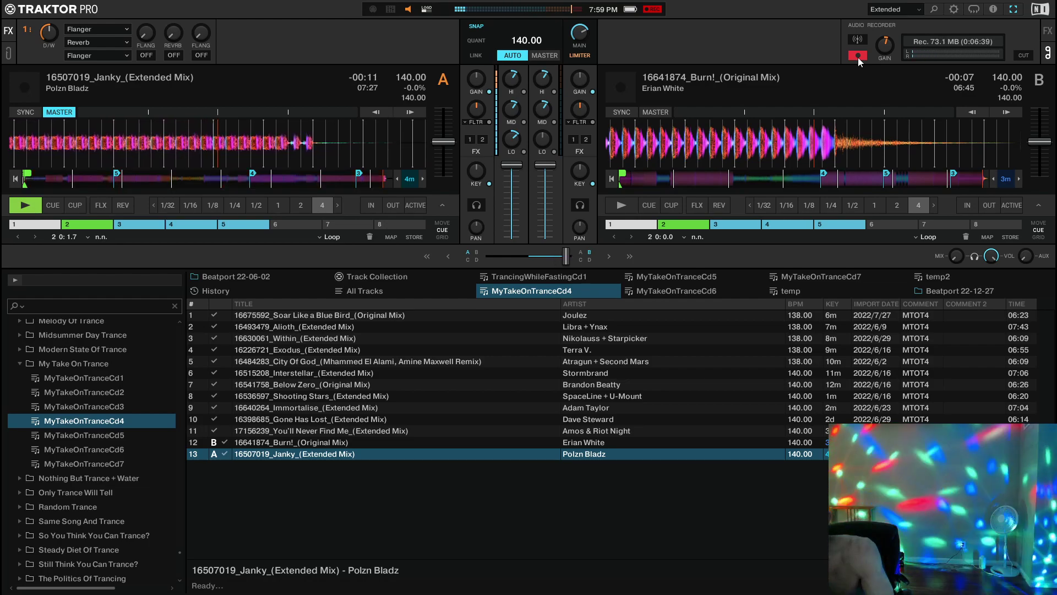
click(858, 56)
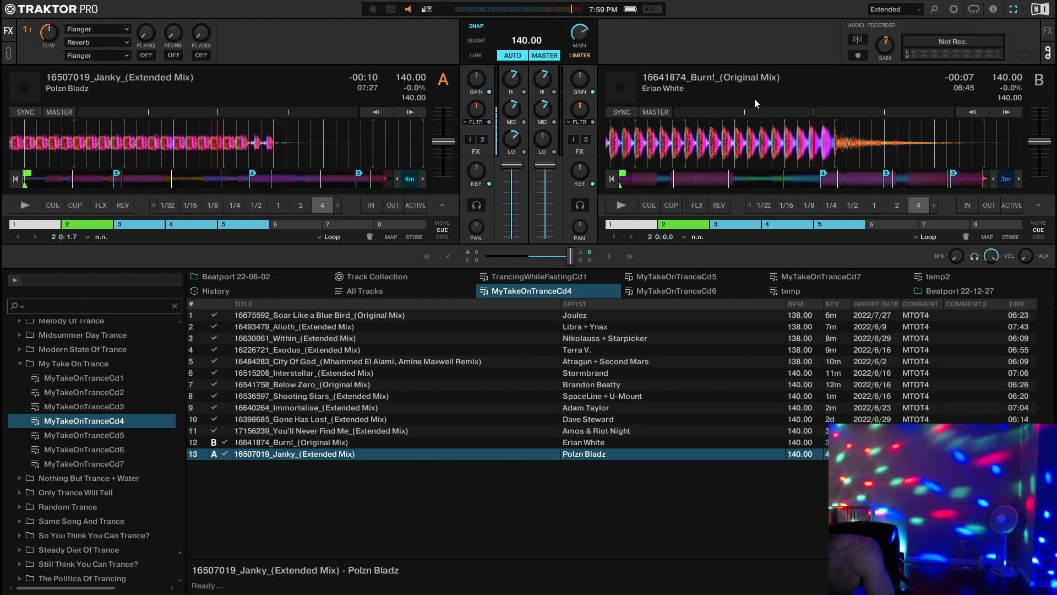